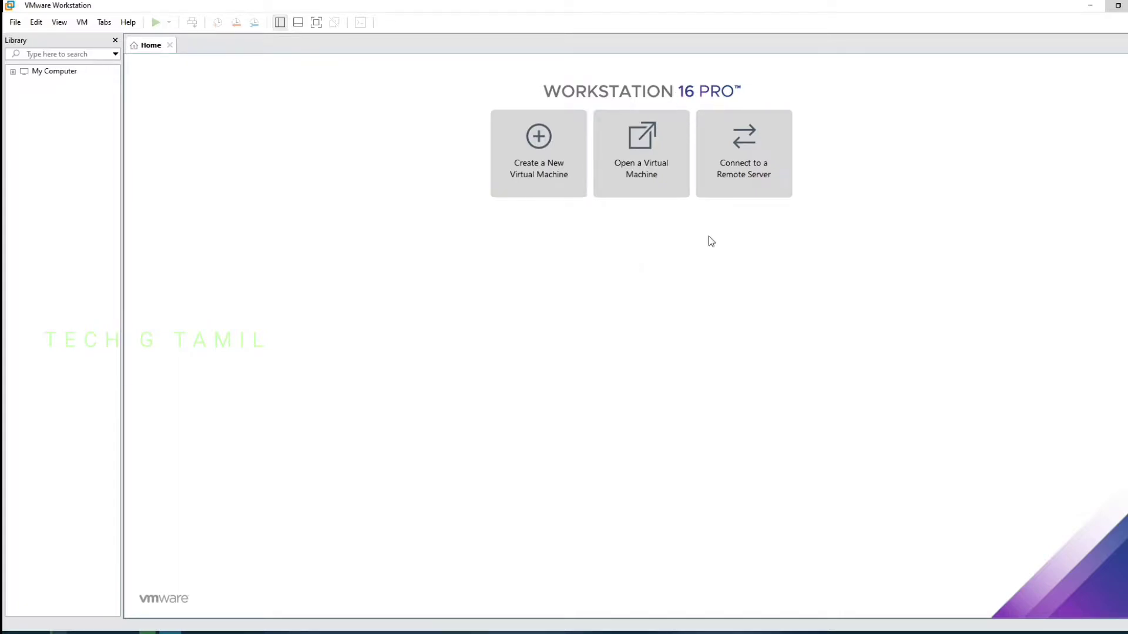
Start a Typical new virtual machine with Apple Mac OS X, version macOS 11, as the guest
left_click(557, 164)
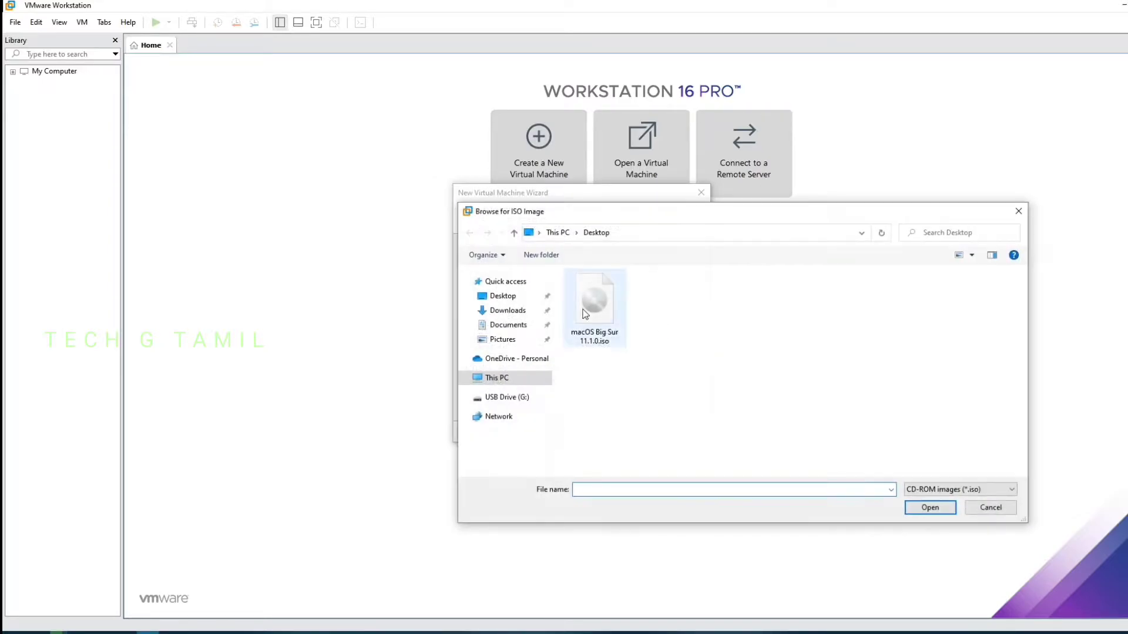
left_click(585, 311)
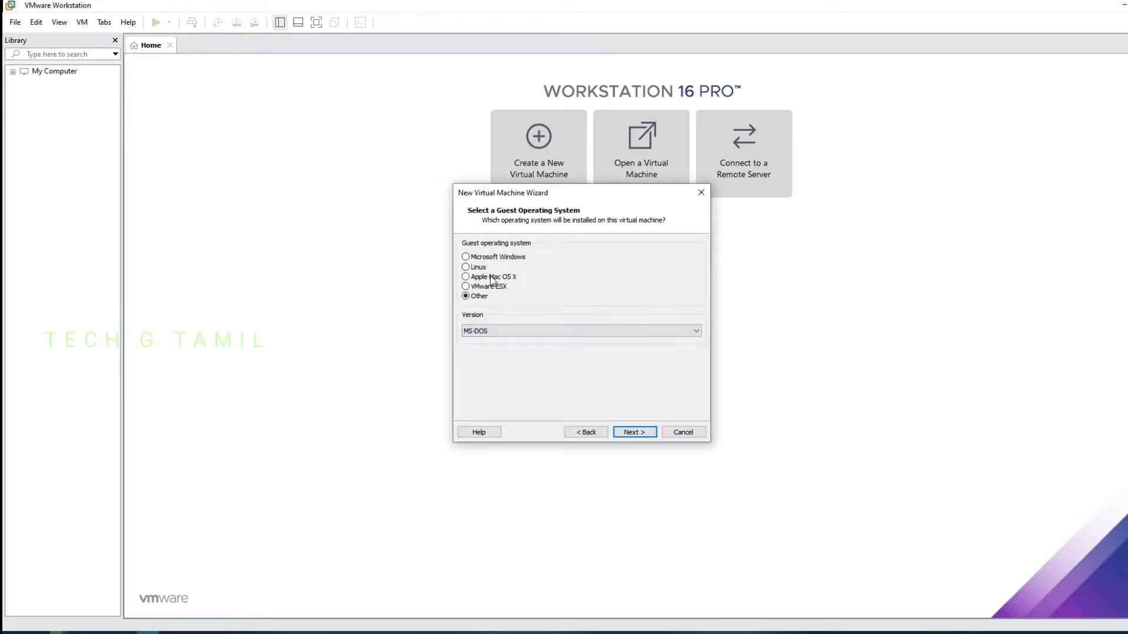
left_click(490, 277)
left_click(515, 333)
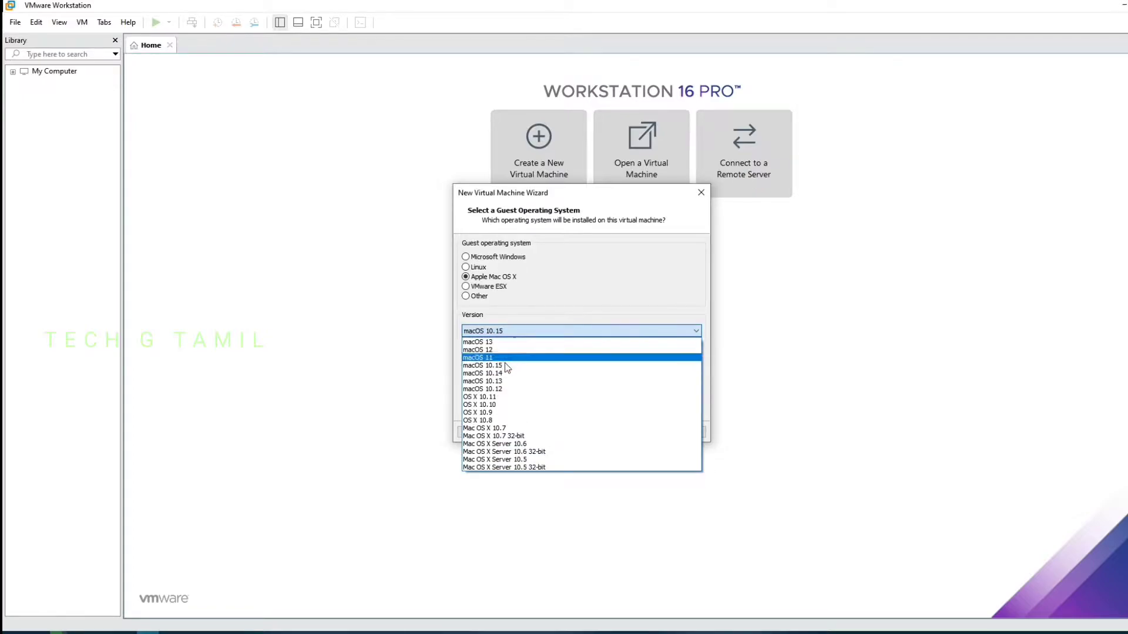
left_click(504, 358)
Store the machine in a new 'Mac' folder under D:\Virtual Machines
left_click(634, 432)
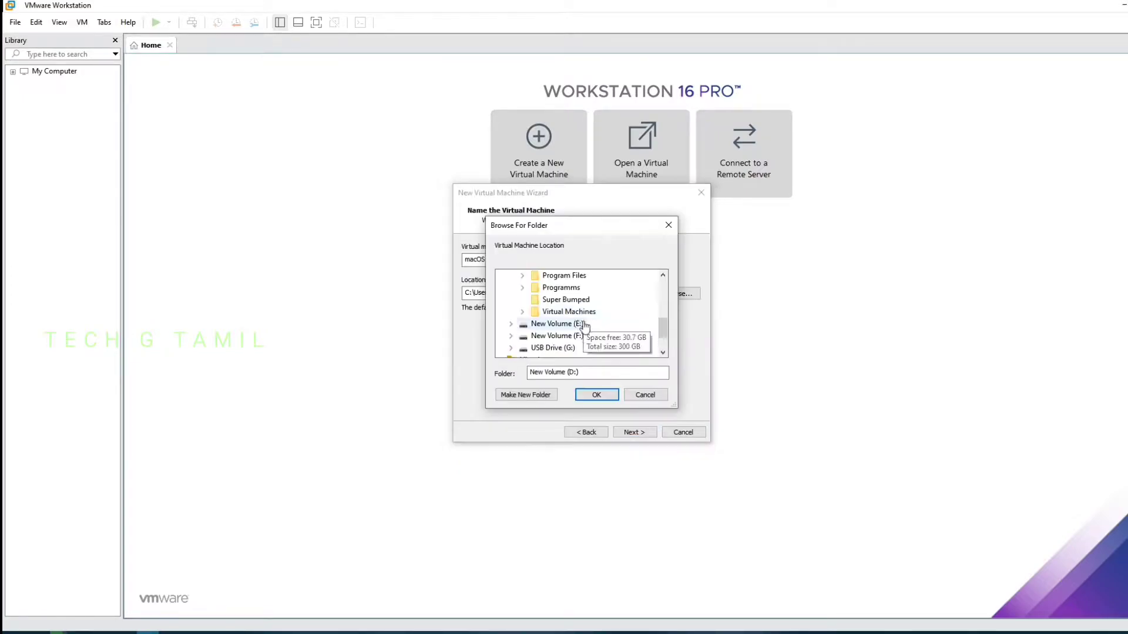
double_click(569, 311)
left_click(553, 394)
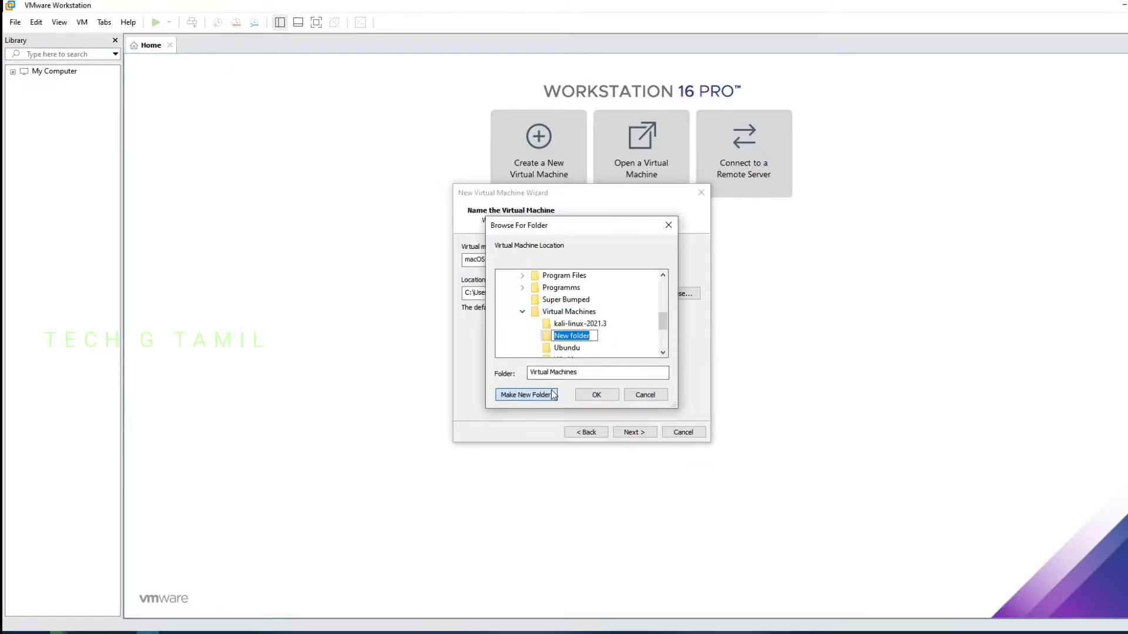
type("Mac")
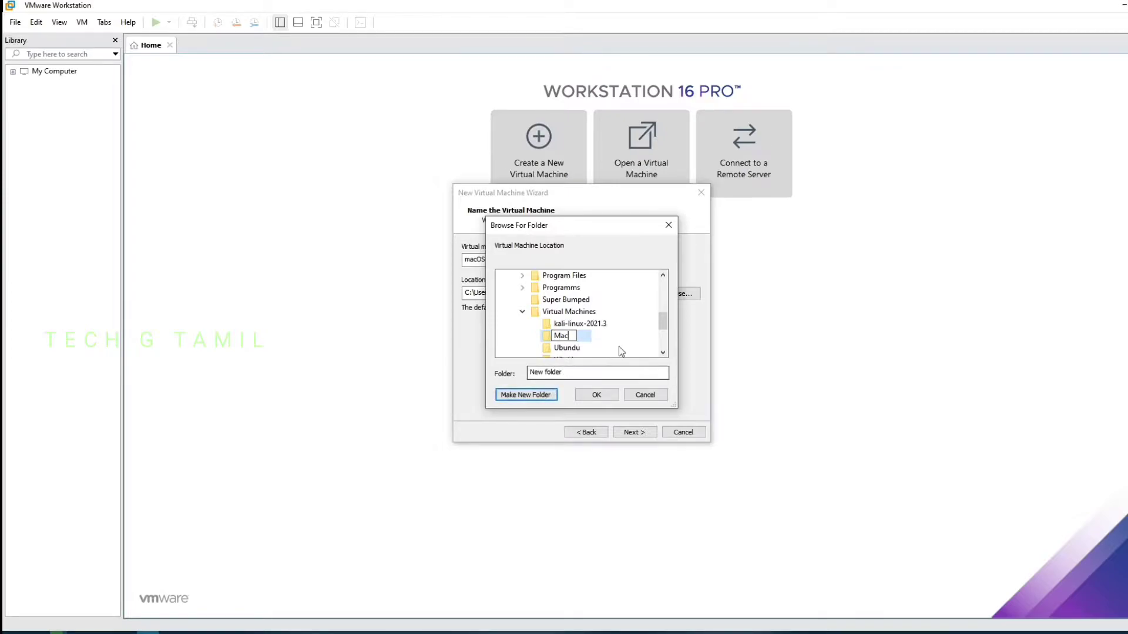
key("Return")
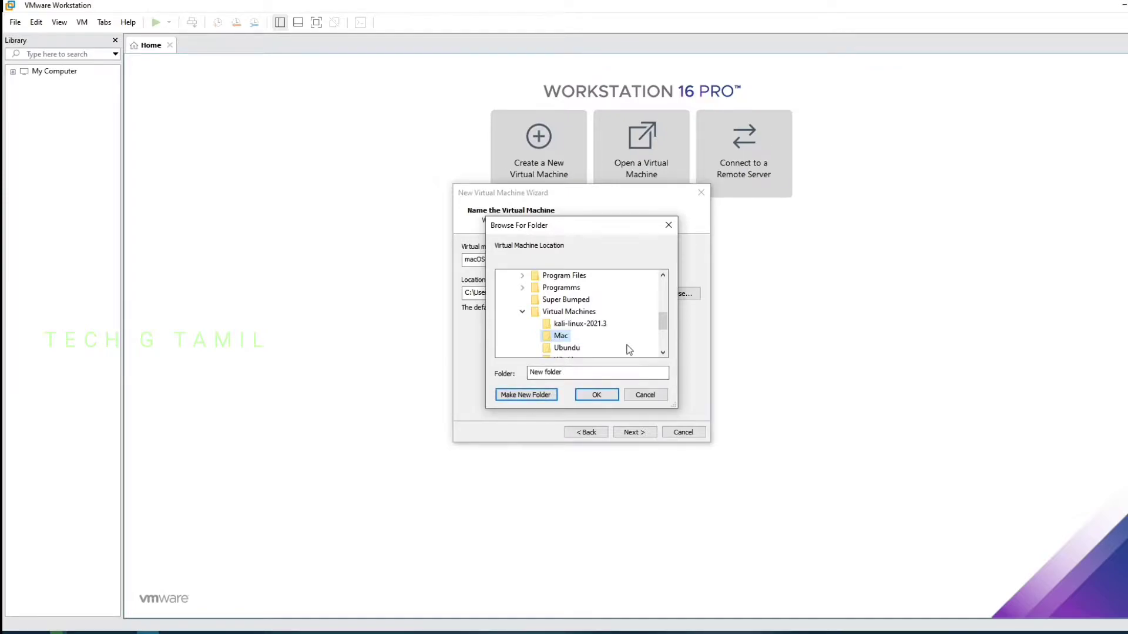
left_click(597, 395)
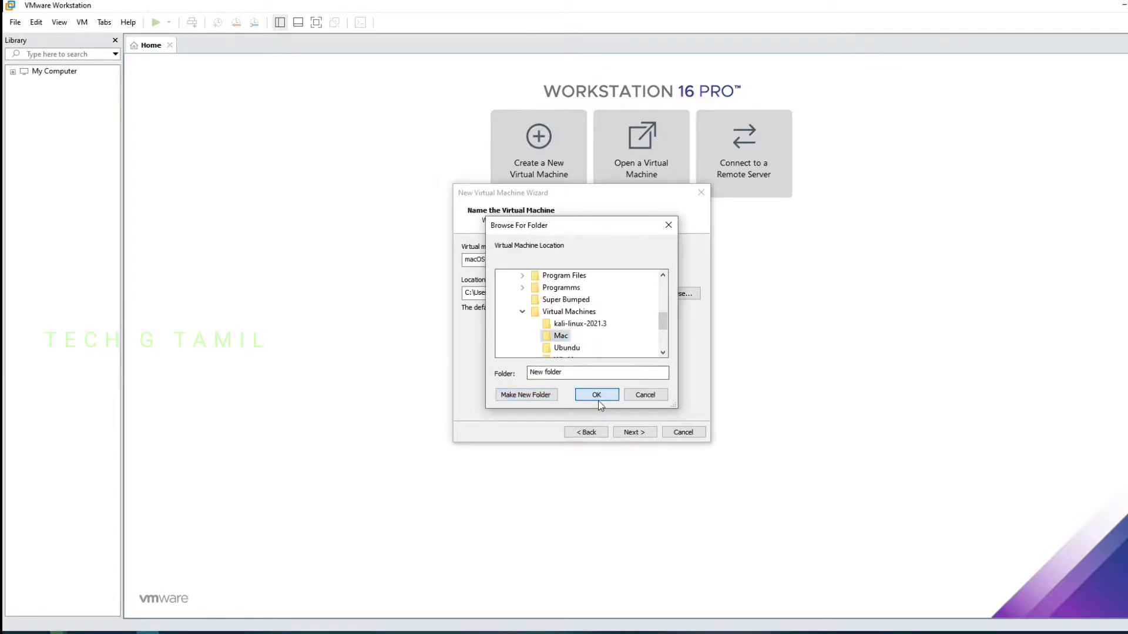
Change the maximum disk size from 80 GB to 100 GB, split into multiple files
left_click(634, 432)
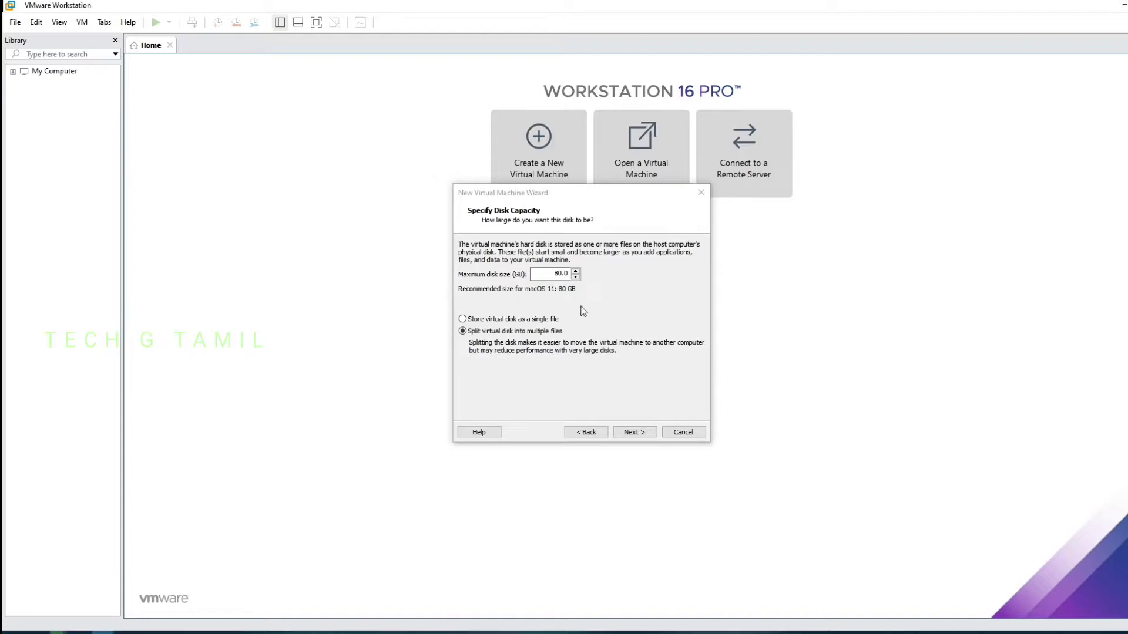
left_click_drag(552, 275, 621, 275)
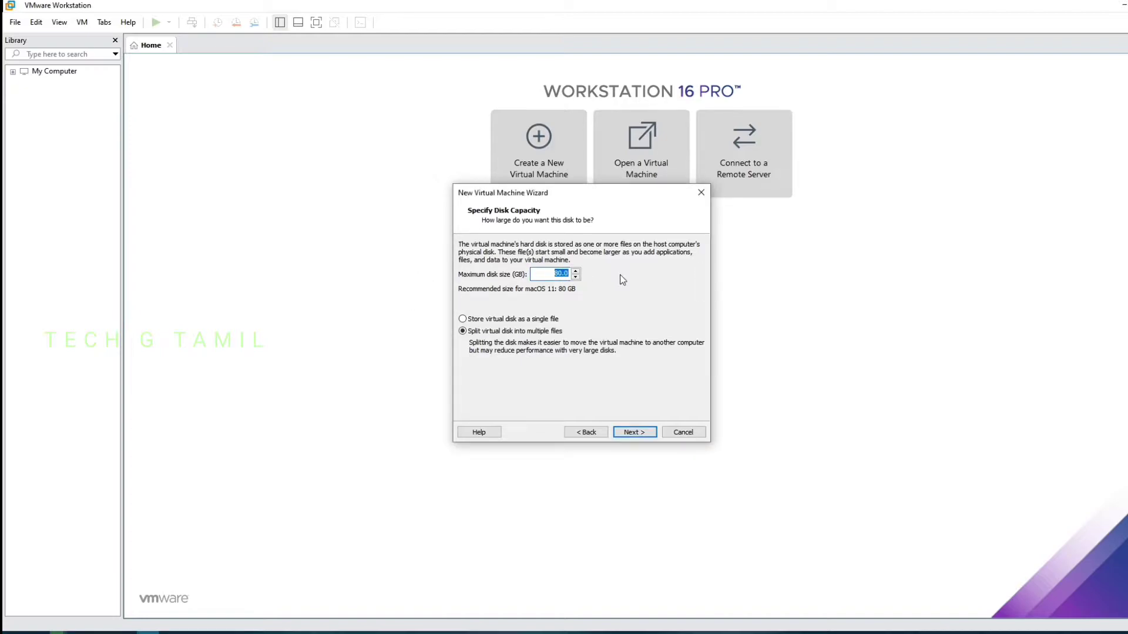
type("100")
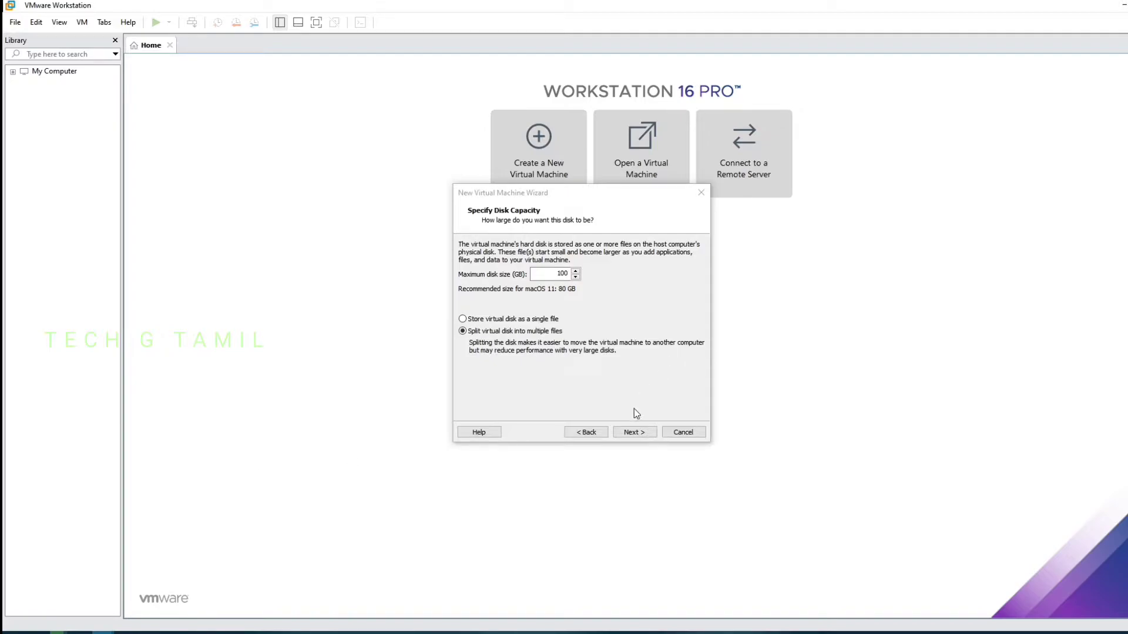
left_click(637, 432)
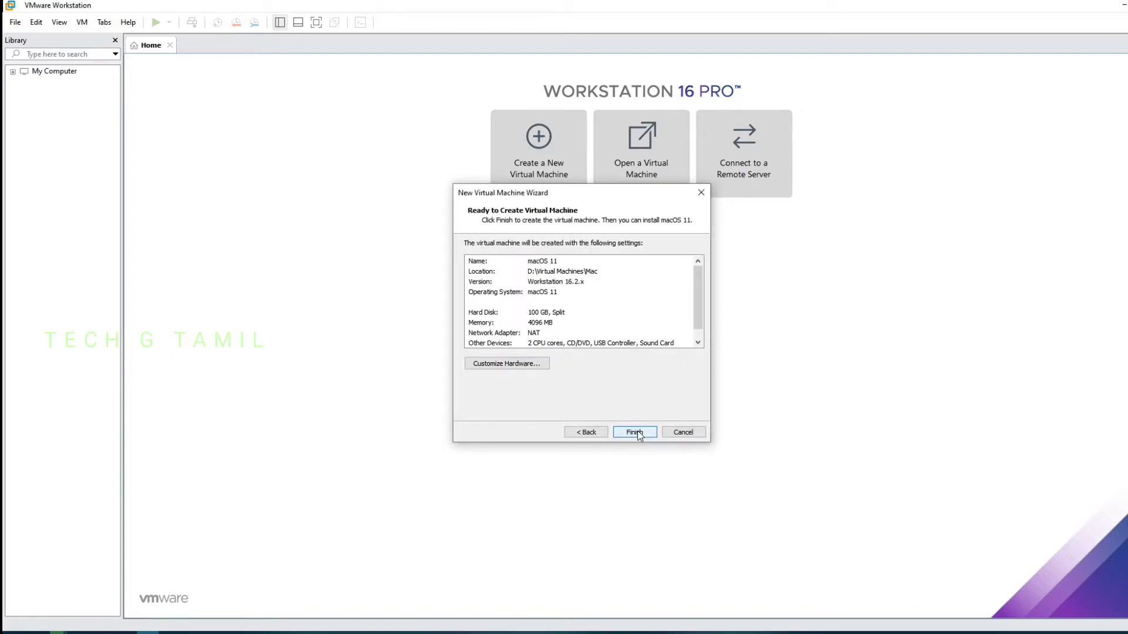
Finish creating the machine and raise its memory from 4096 MB to 5120 MB
left_click(637, 433)
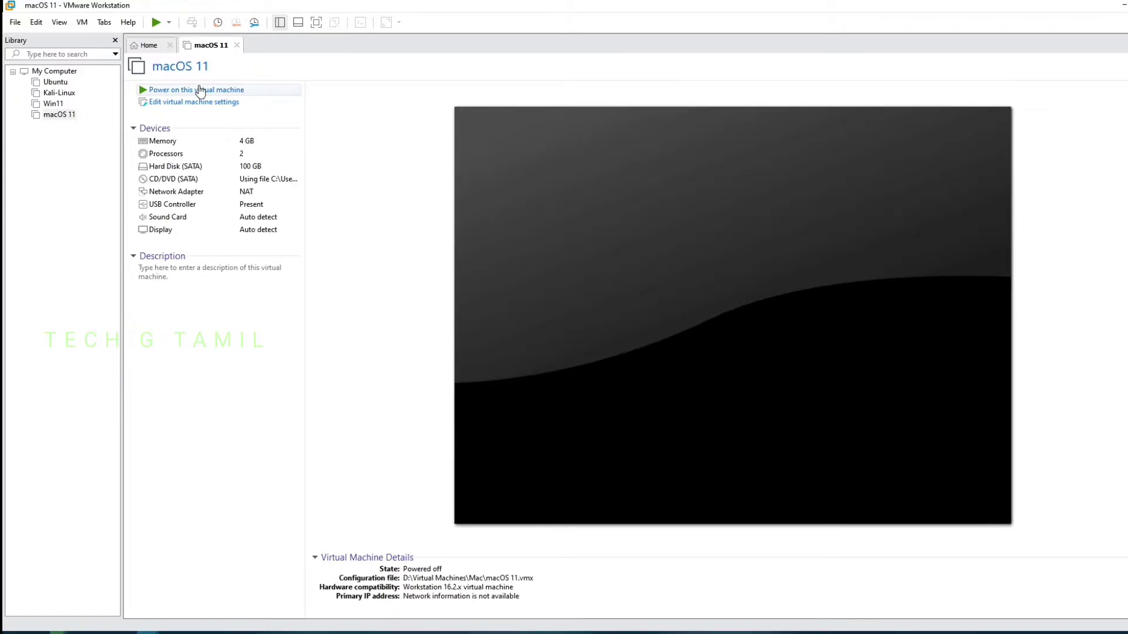
left_click(187, 104)
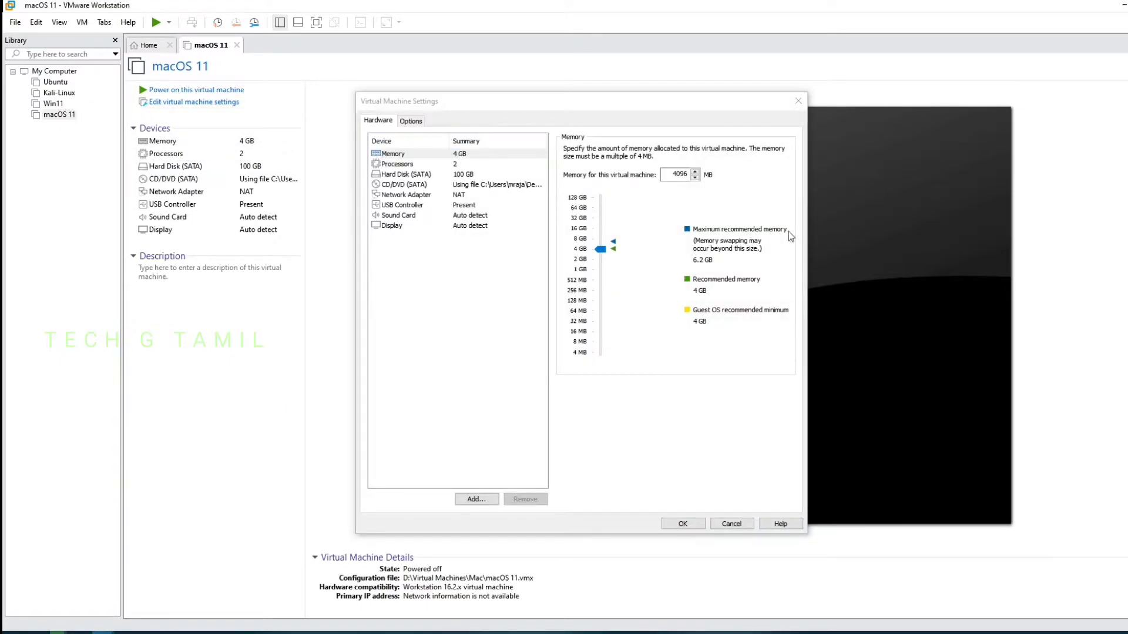
double_click(673, 174)
type("5120")
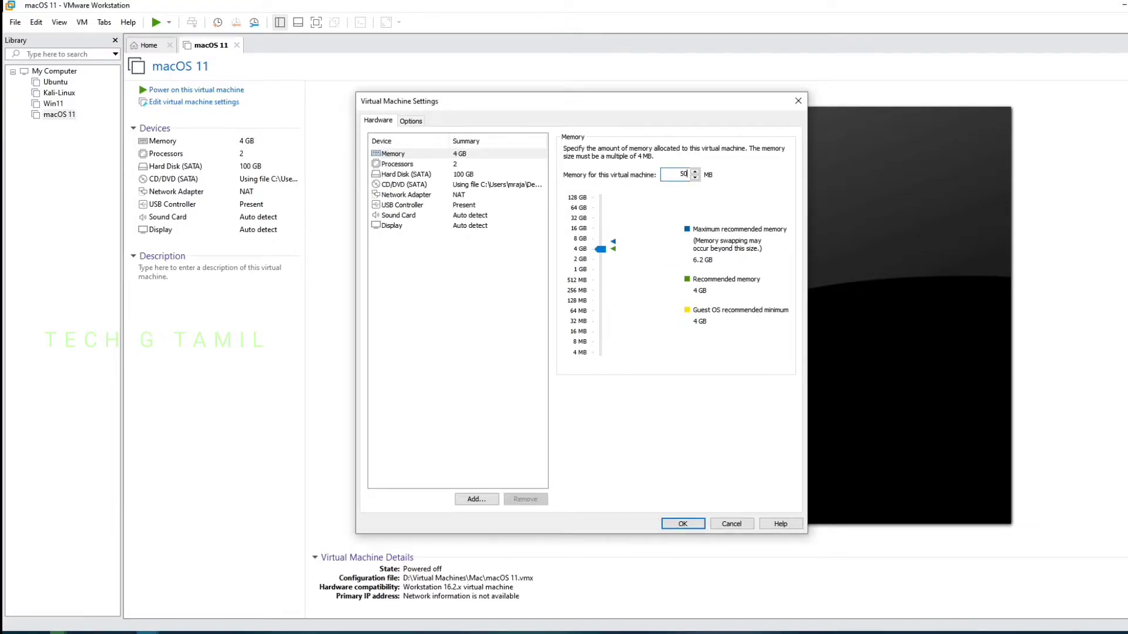
Set 1 processor with 2 cores, review the network adapter, and save the settings
left_click(397, 164)
left_click(703, 165)
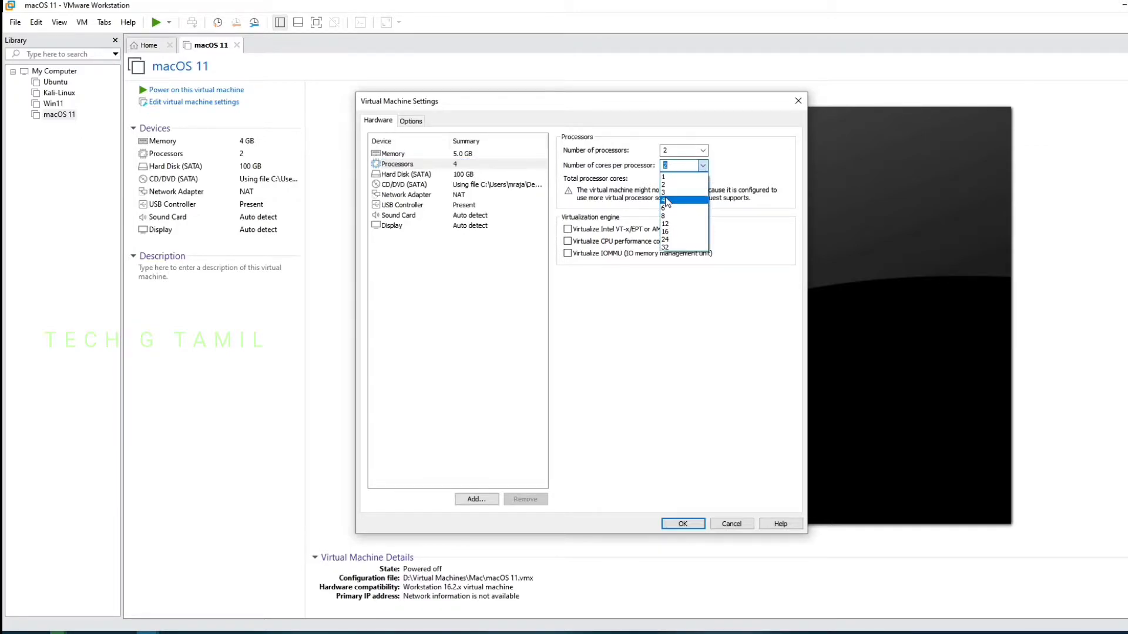
left_click(667, 201)
left_click(705, 164)
left_click(676, 191)
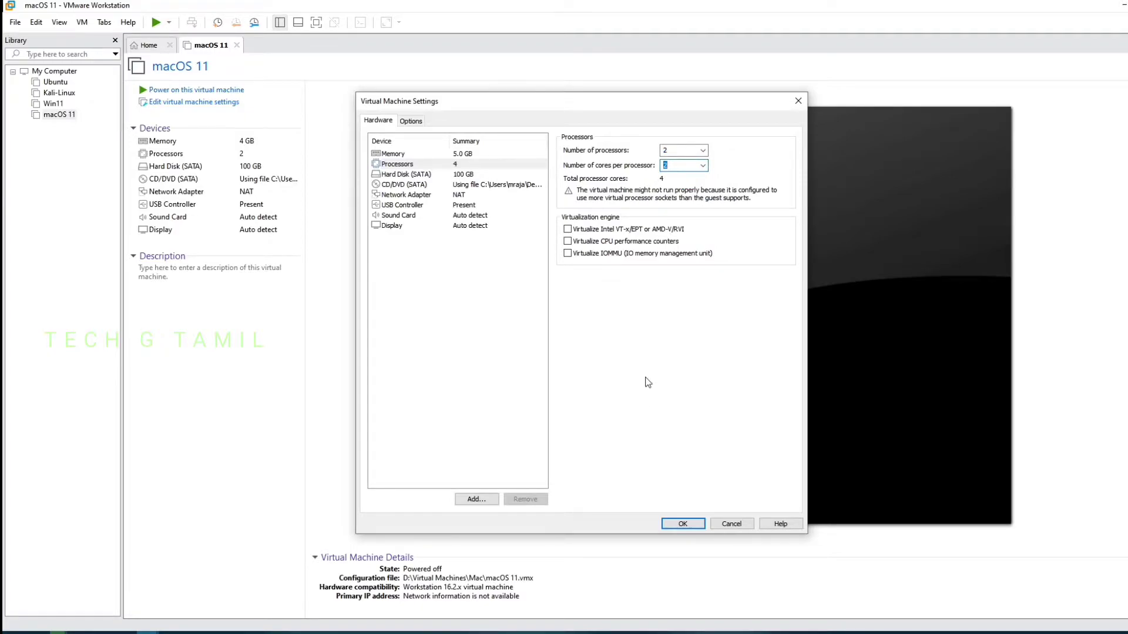
left_click(699, 151)
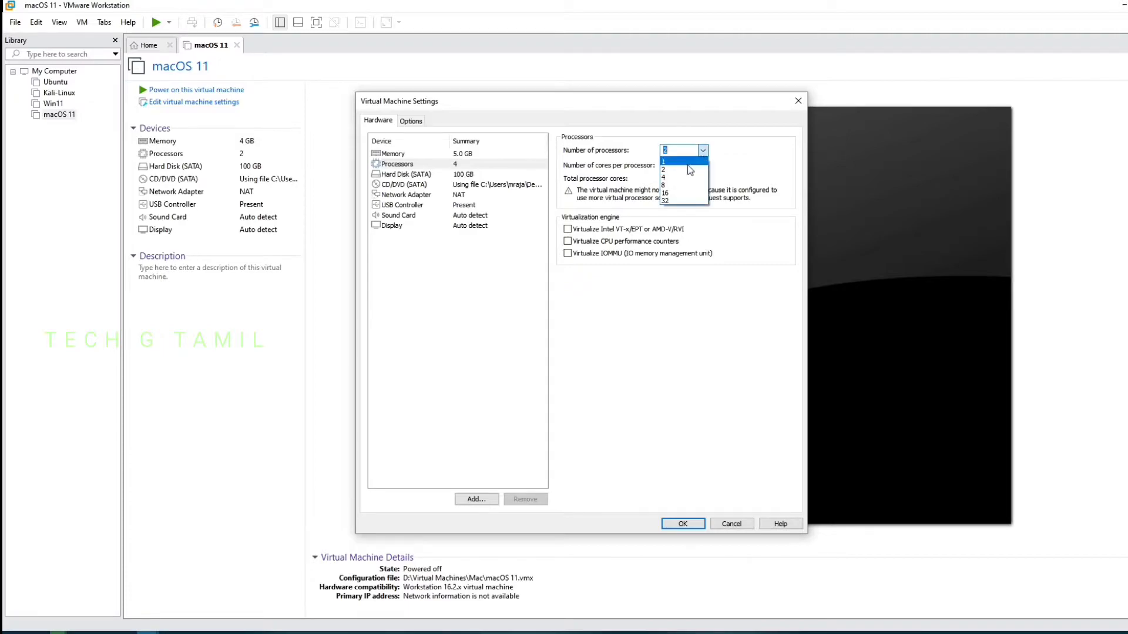
left_click(690, 162)
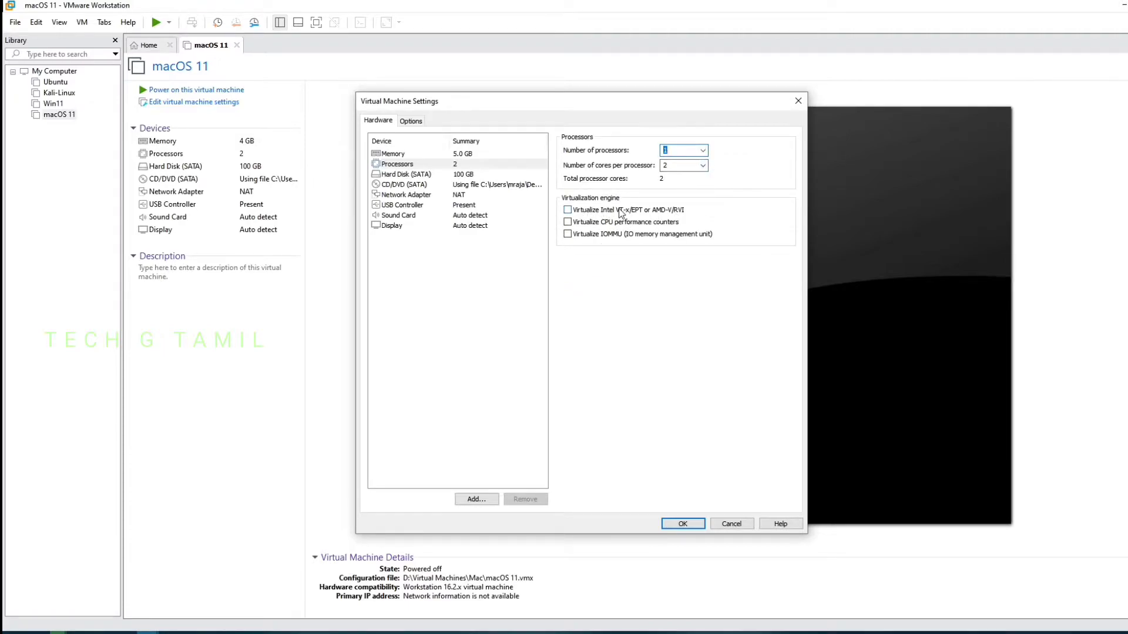
key("alt+Tab")
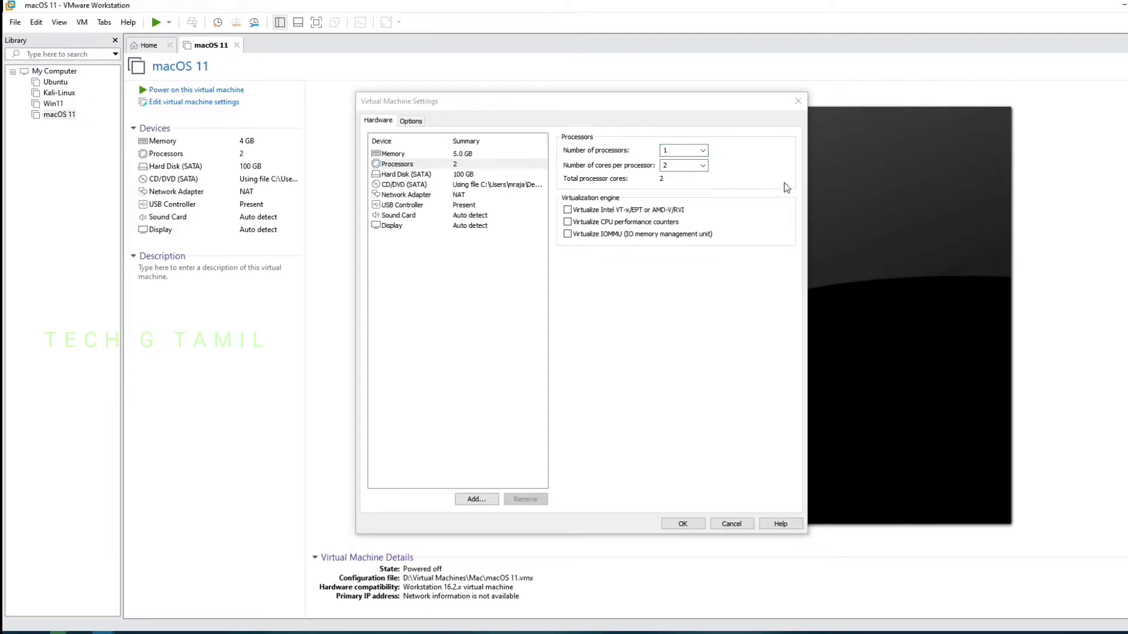
left_click(457, 197)
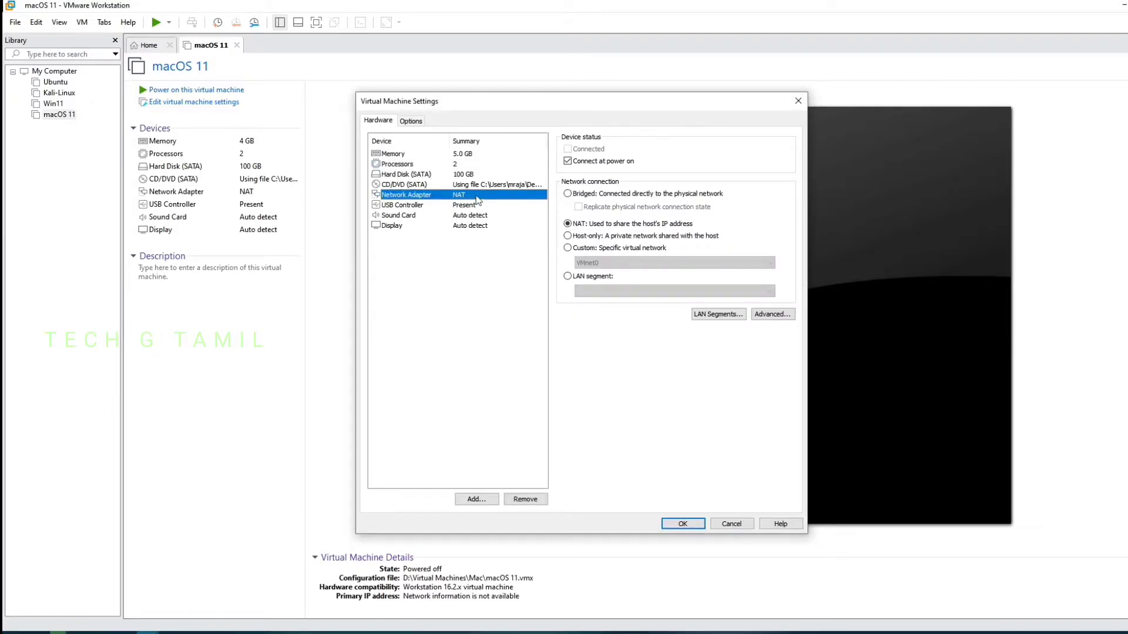
left_click(681, 523)
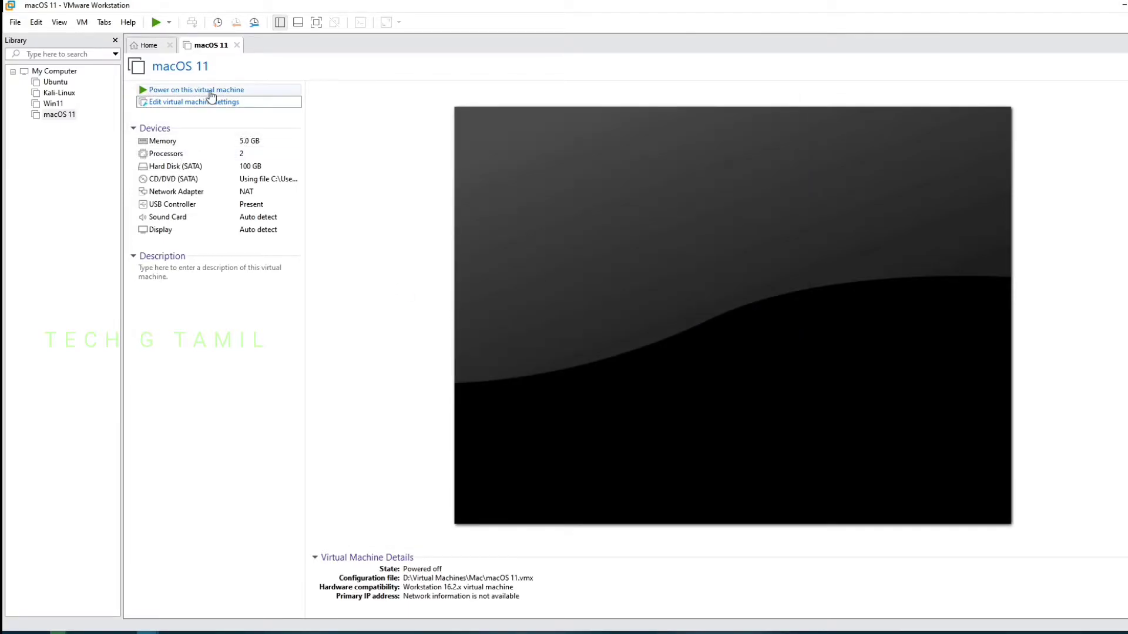
Power on the macOS 11 machine full screen and continue with English as the language
left_click(212, 96)
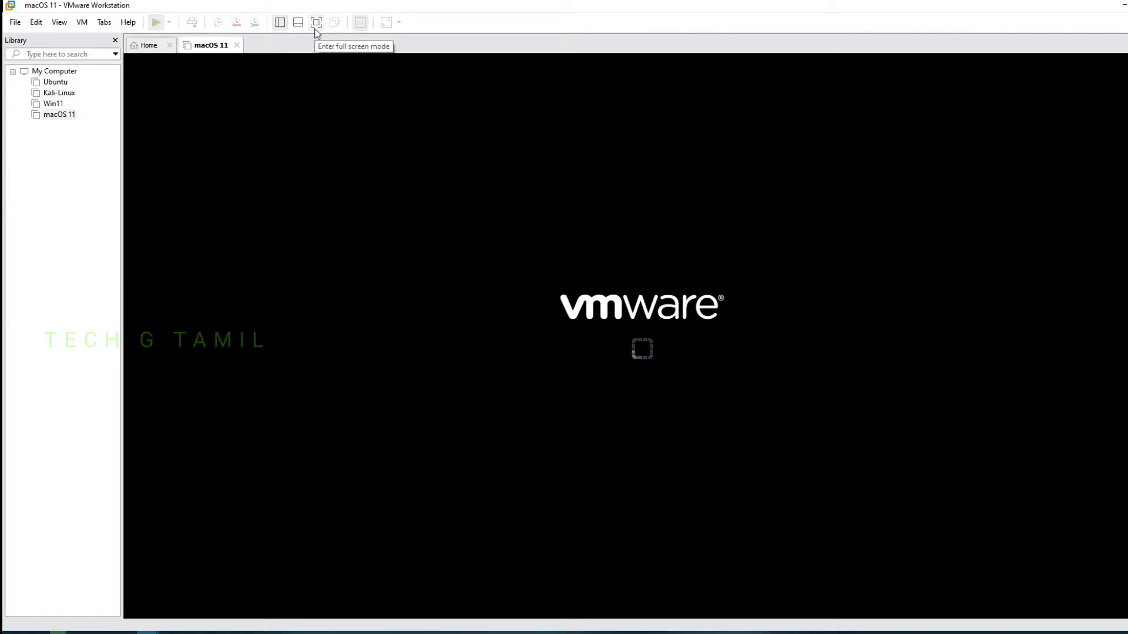
left_click(316, 27)
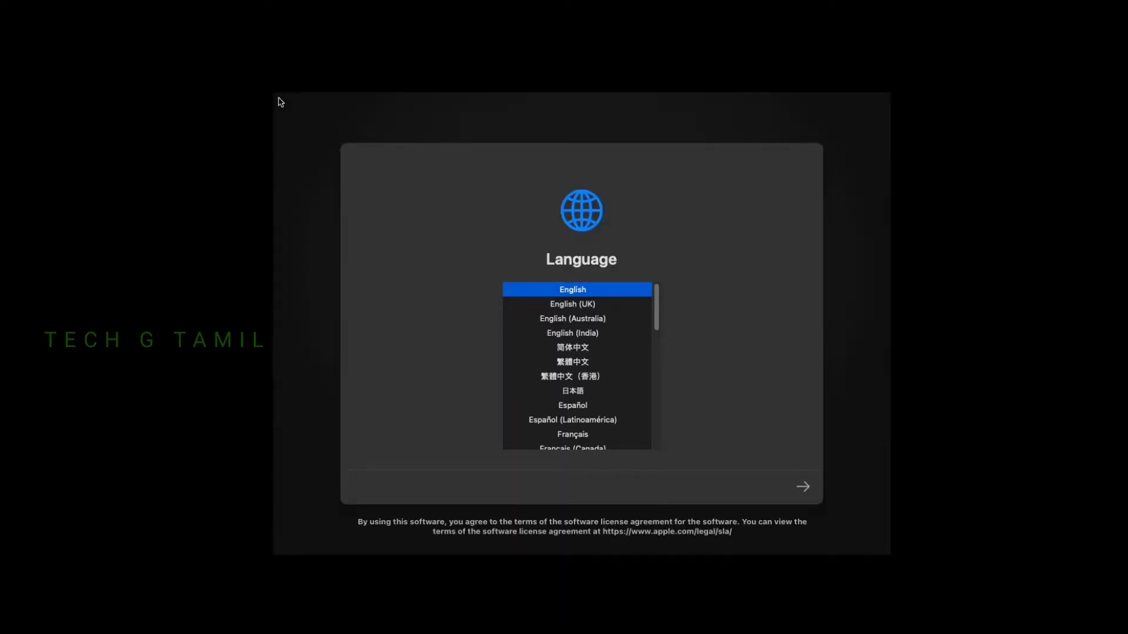
left_click(318, 228)
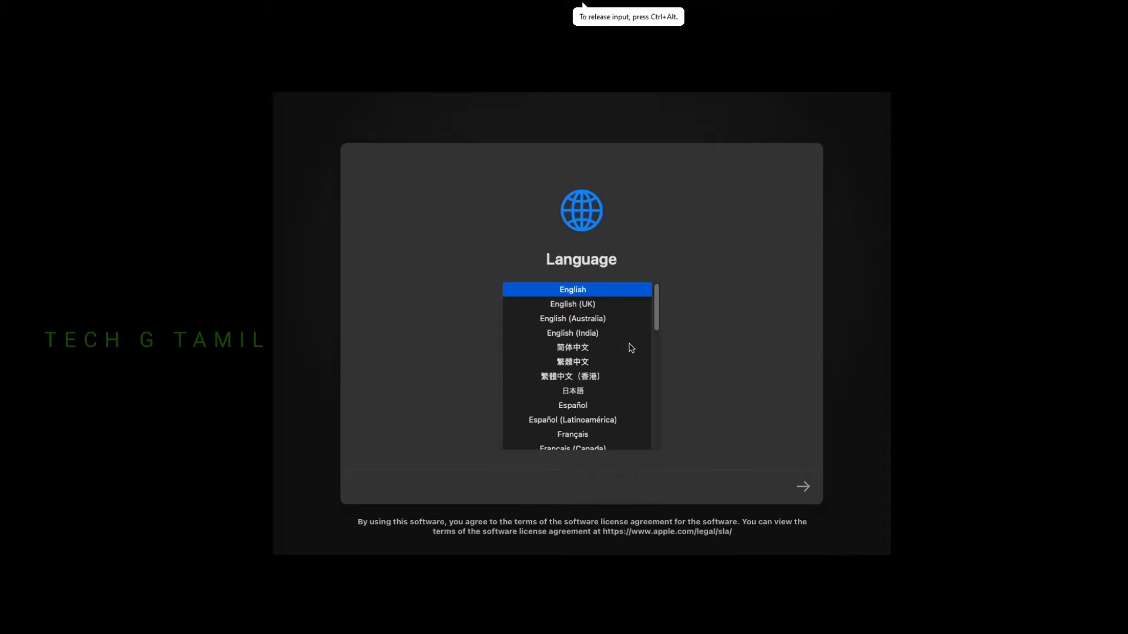
left_click(802, 490)
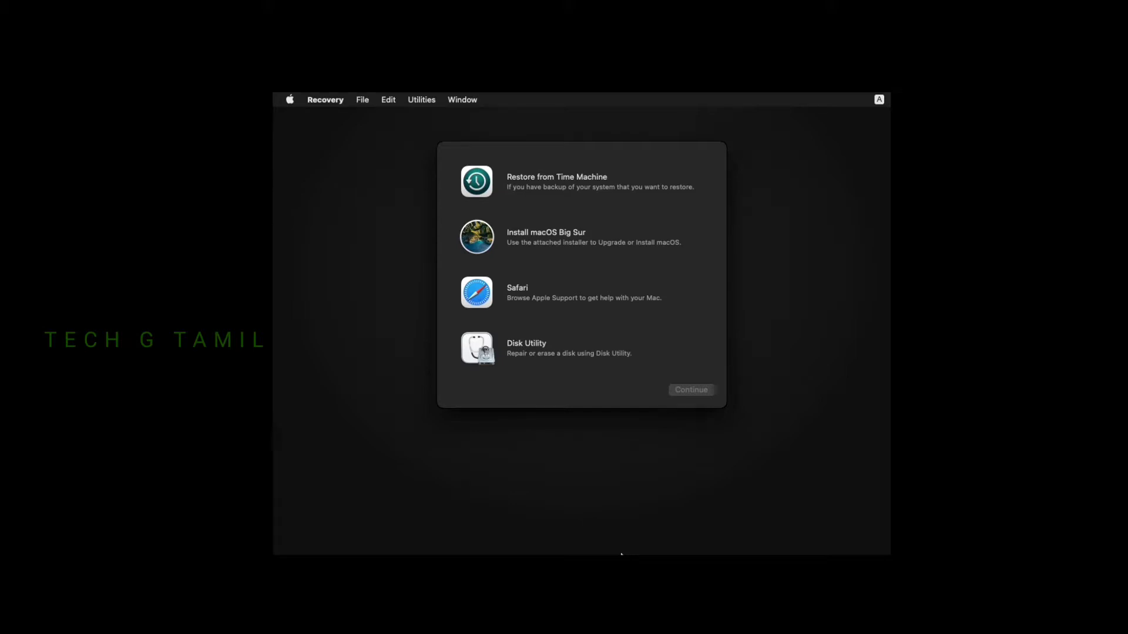
In Disk Utility, erase the VMware Virtual SATA Hard Drive as an APFS/GUID volume named 'MacOs'
left_click(517, 340)
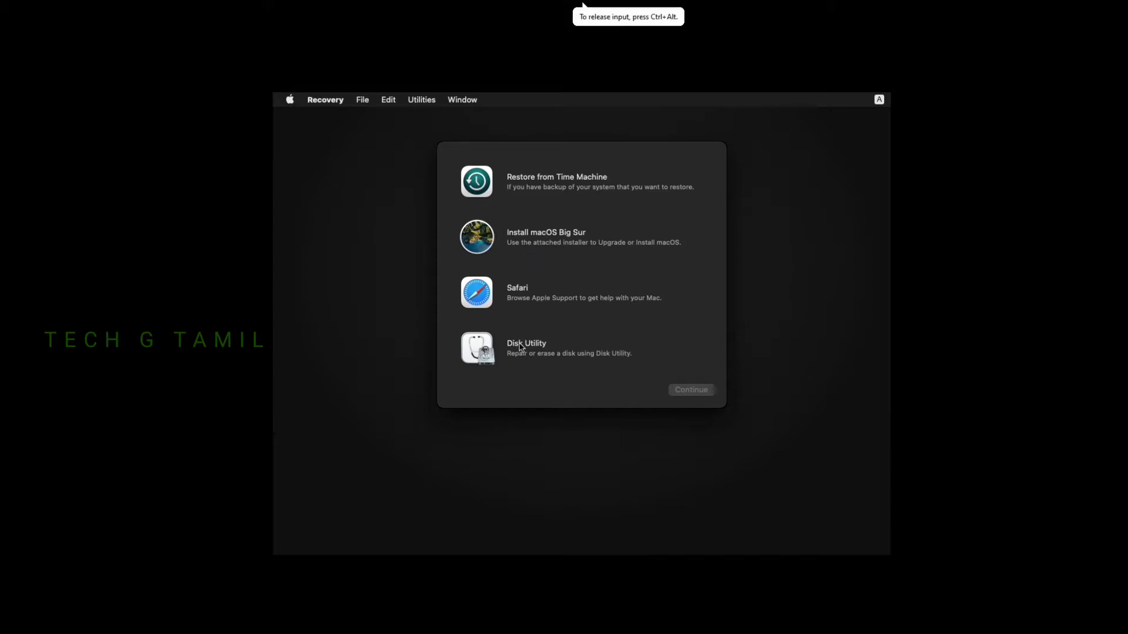
left_click(520, 348)
left_click(698, 394)
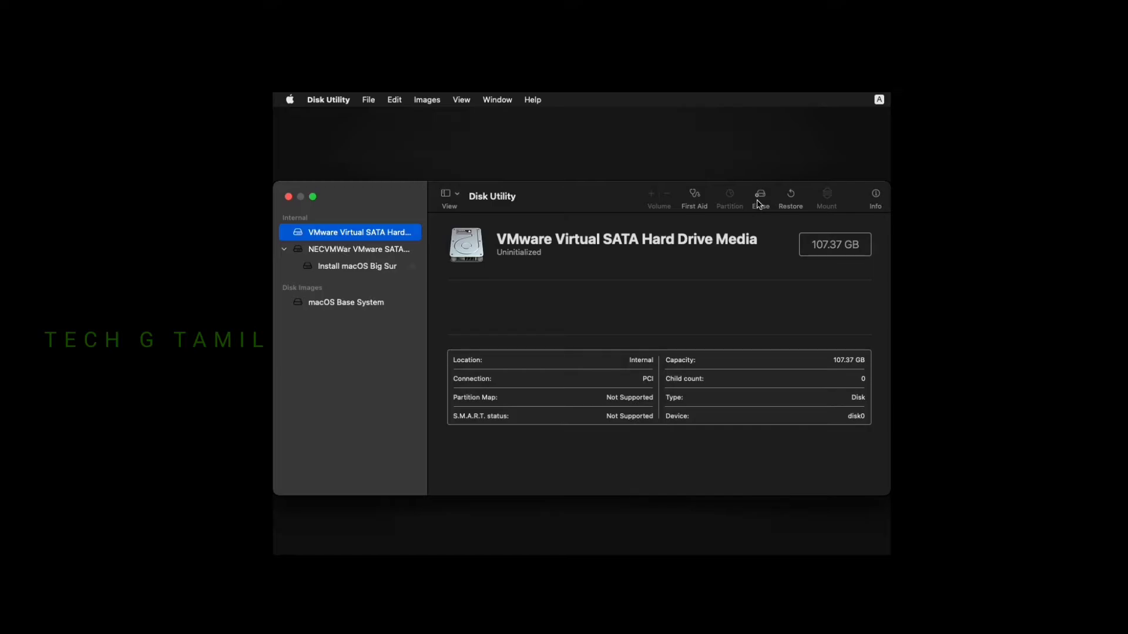
left_click(761, 197)
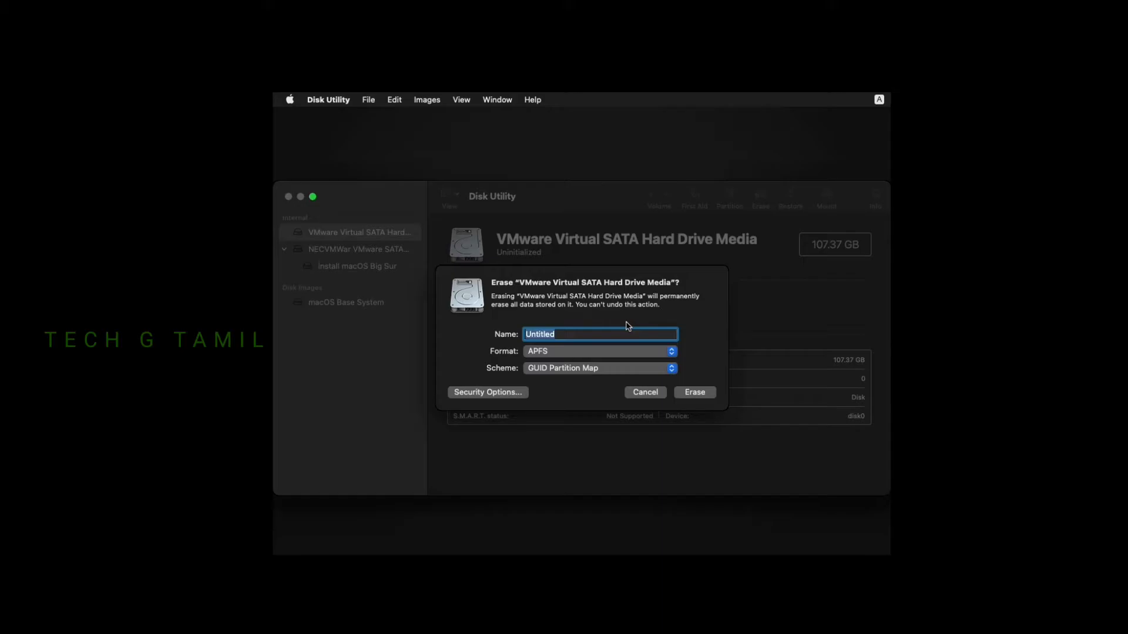
type("MacOs")
left_click(707, 395)
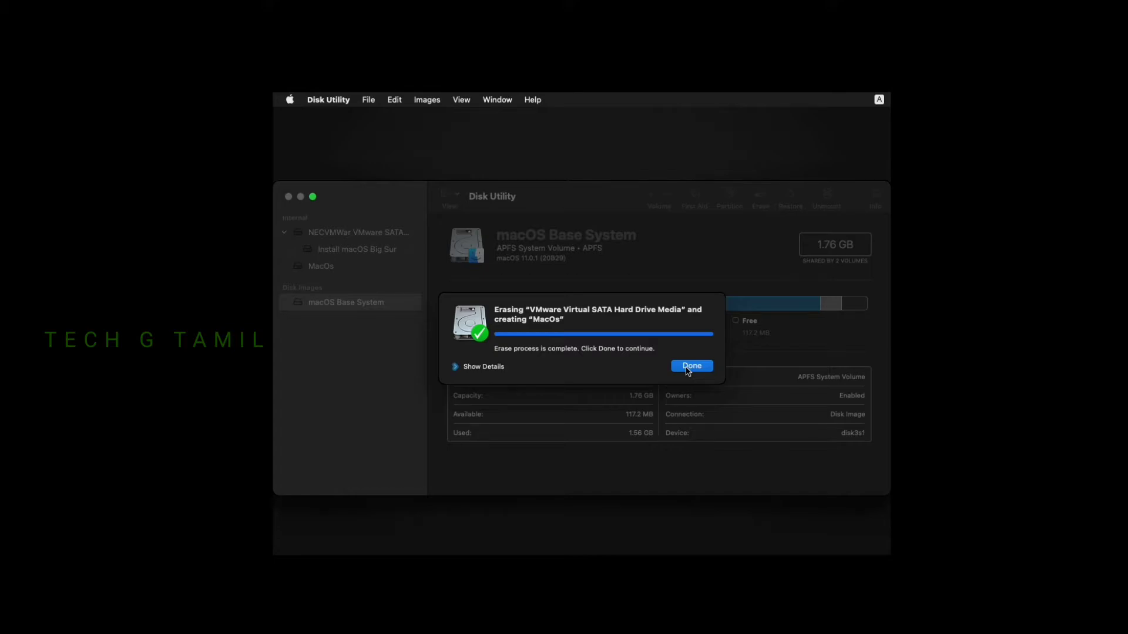
Dismiss the erase notice, quit Disk Utility, and select Install macOS Big Sur
left_click(691, 366)
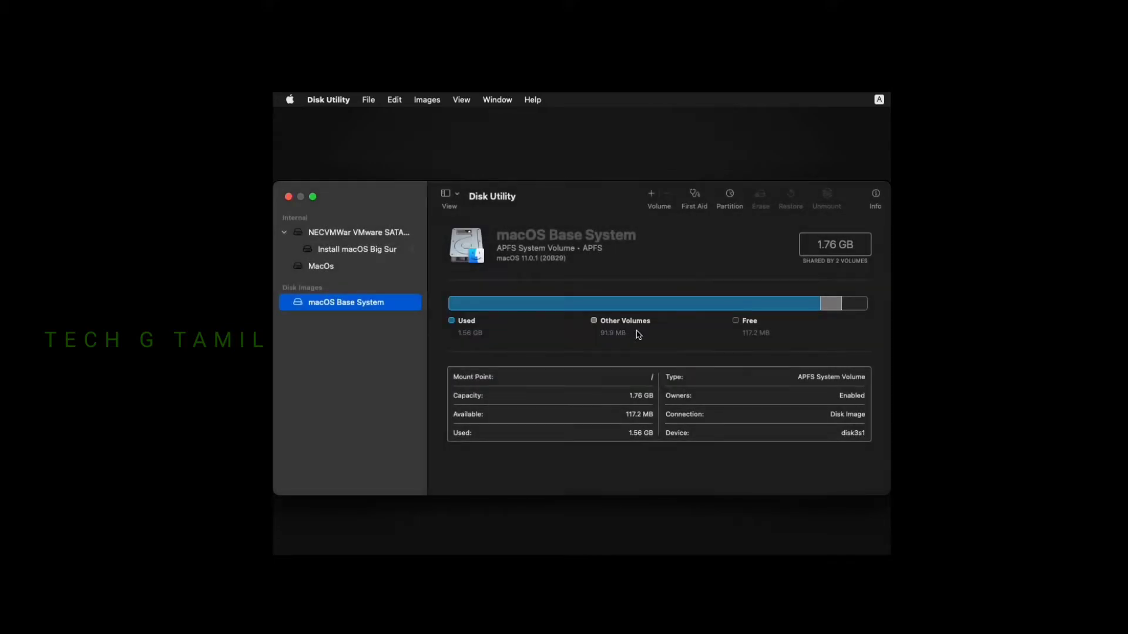
left_click(336, 107)
left_click(326, 100)
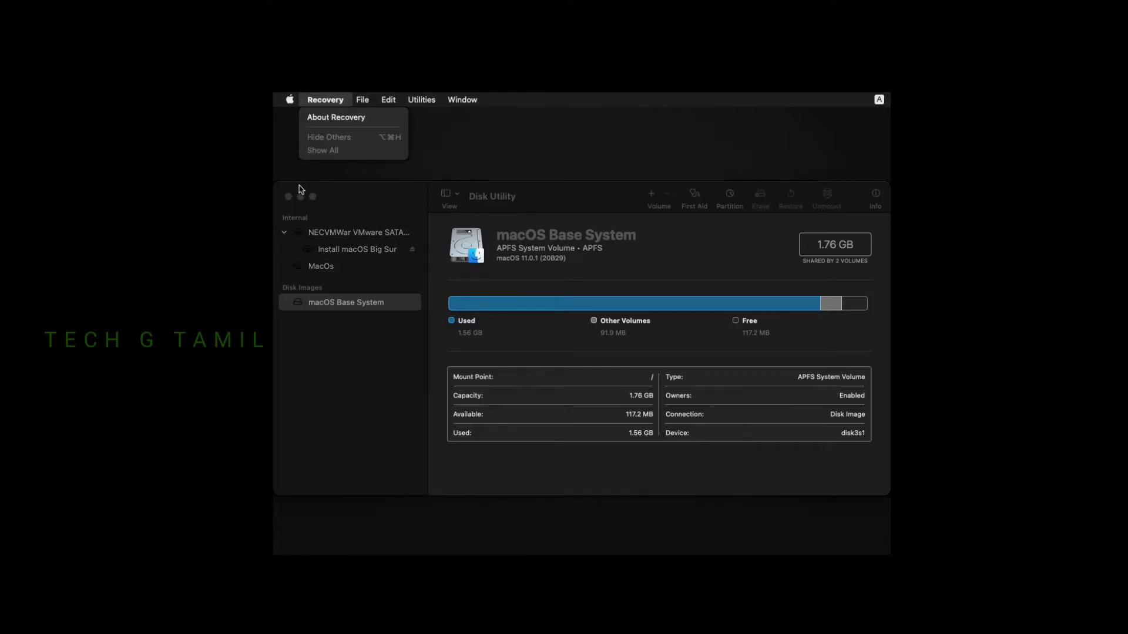
left_click(303, 189)
left_click(332, 103)
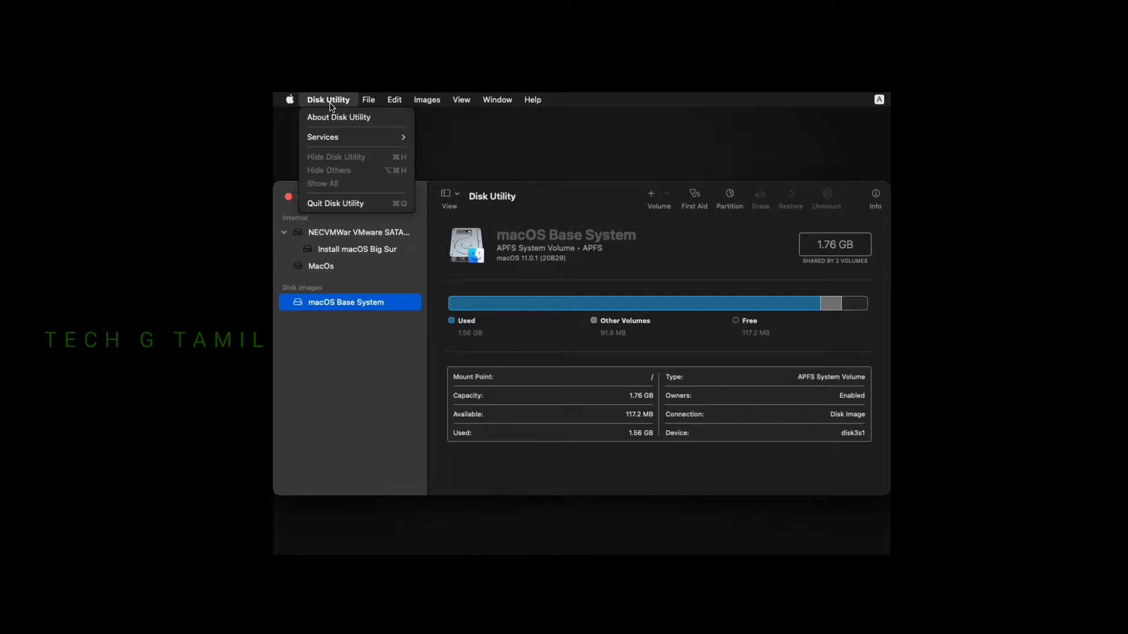
left_click(340, 203)
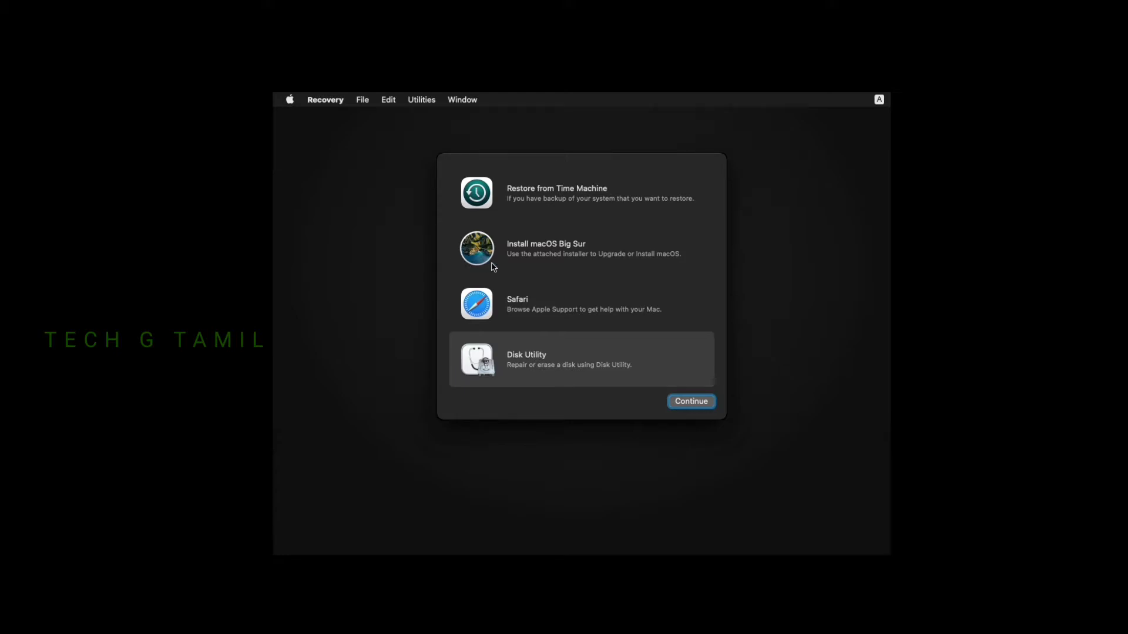
double_click(552, 256)
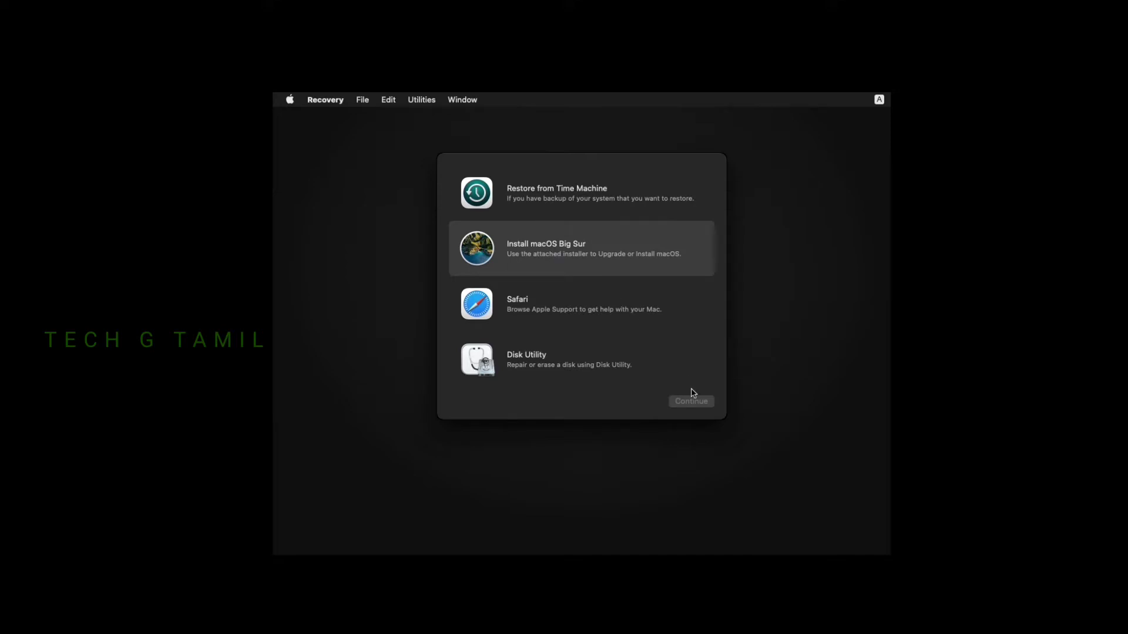
Launch the Big Sur installer, agree to the license, and install onto the MacOs disk
double_click(557, 255)
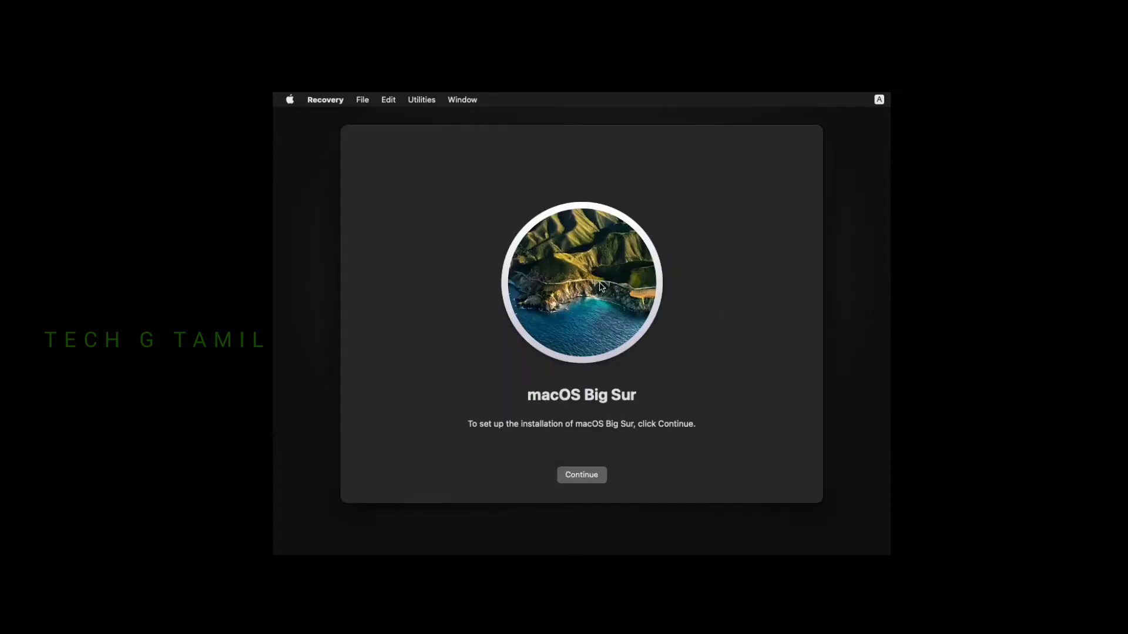
left_click(591, 475)
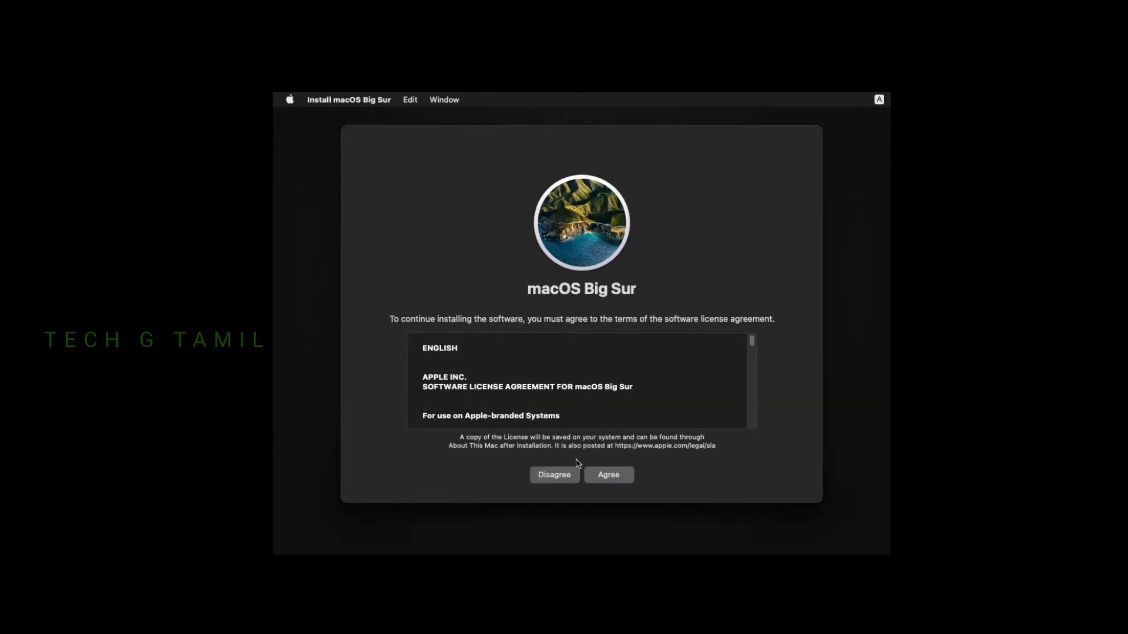
left_click(619, 482)
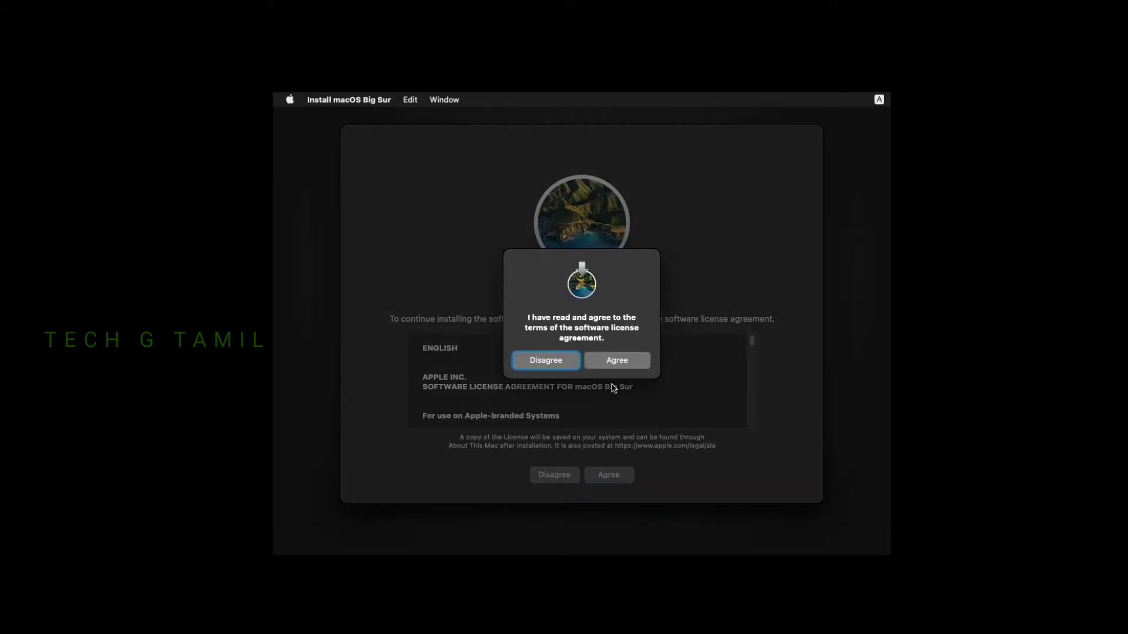
left_click(626, 367)
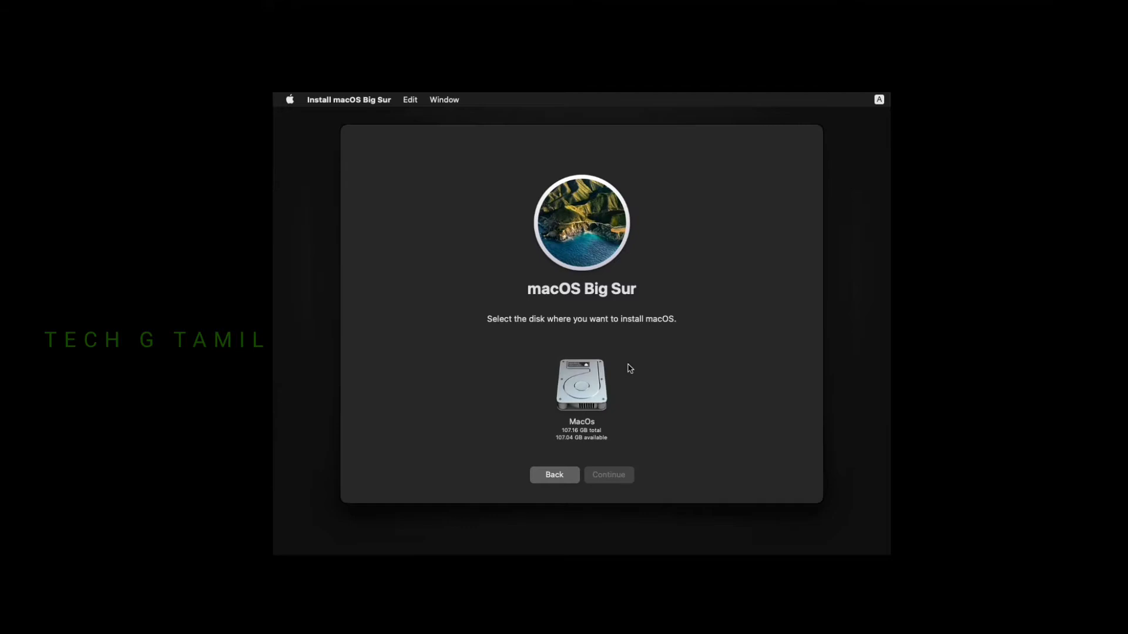
left_click(595, 401)
left_click(622, 477)
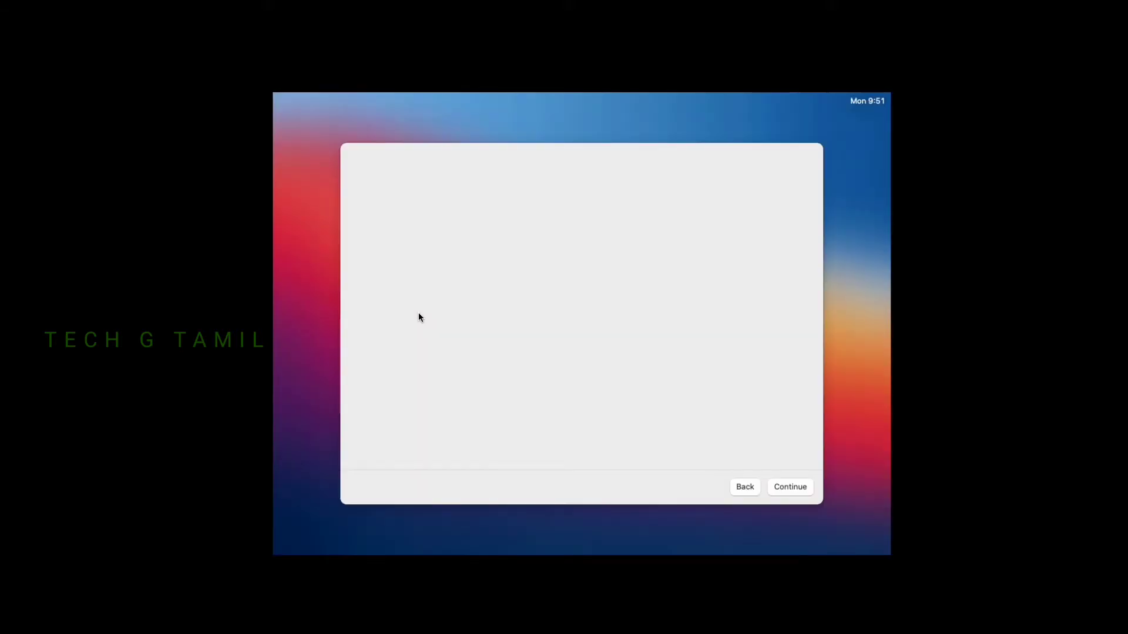
Choose India as the country, then pass the language, accessibility and privacy screens
scroll(564, 382, "down", 4)
type("in")
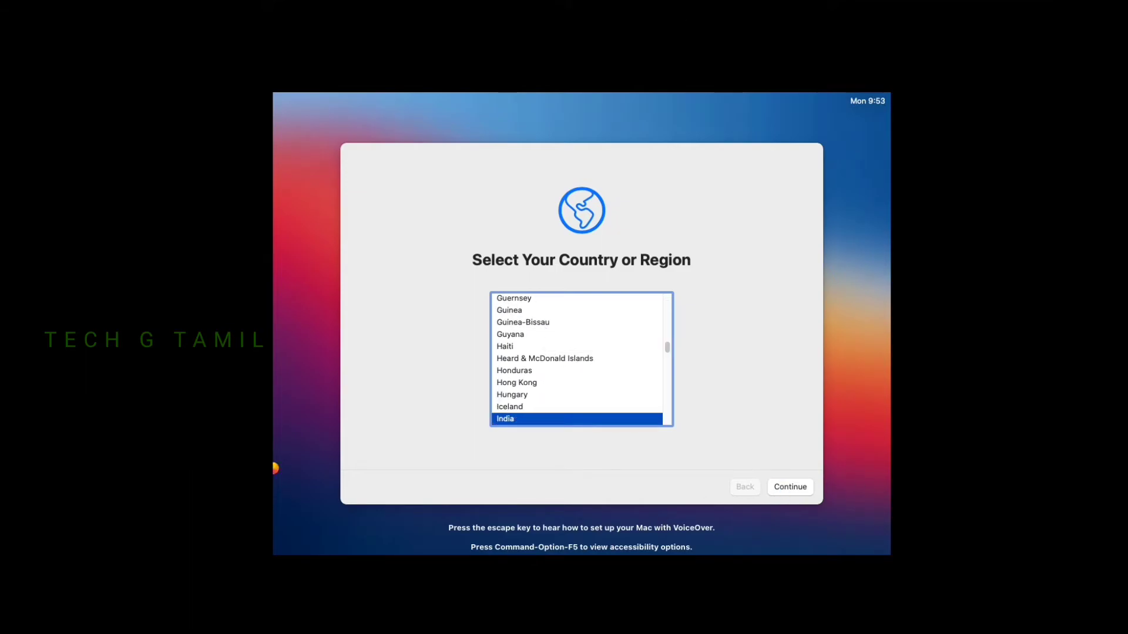
left_click(792, 486)
left_click(794, 485)
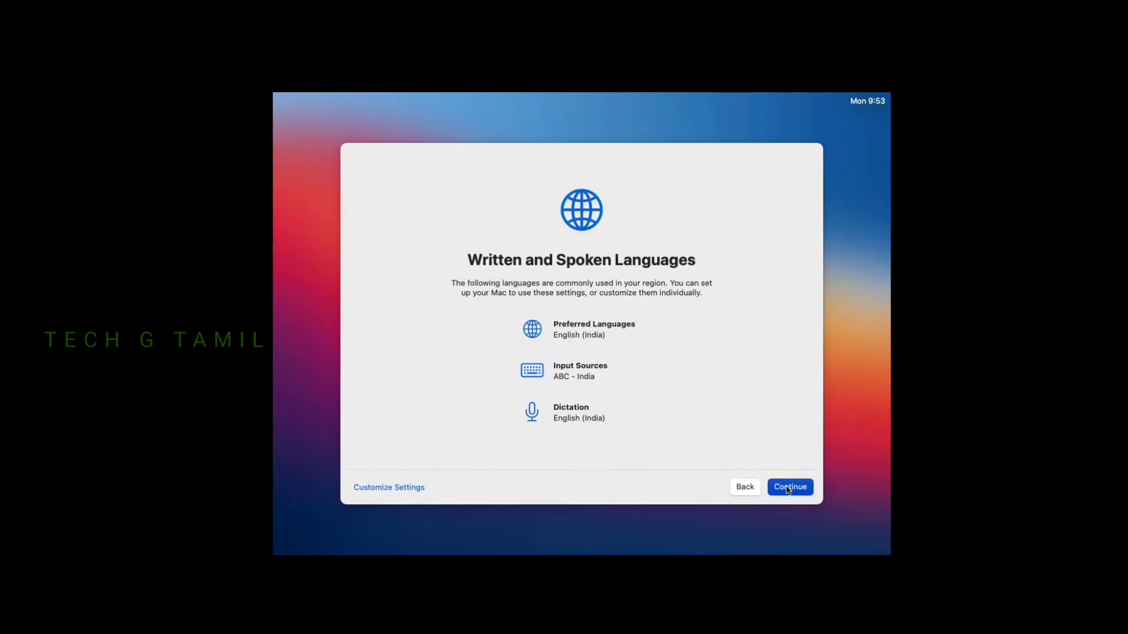
left_click(794, 486)
left_click(794, 490)
Skip data migration and defer Apple ID sign-in
left_click(556, 373)
left_click(392, 491)
left_click(390, 490)
left_click(617, 381)
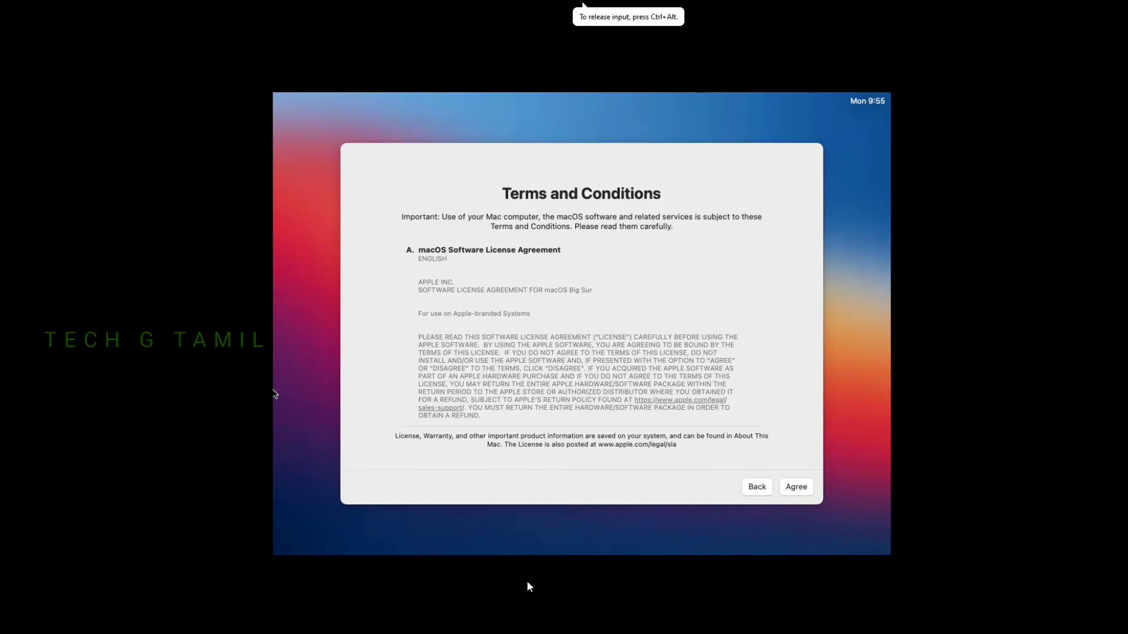
Agree to the terms and create the computer account with a name and verified password
left_click(794, 486)
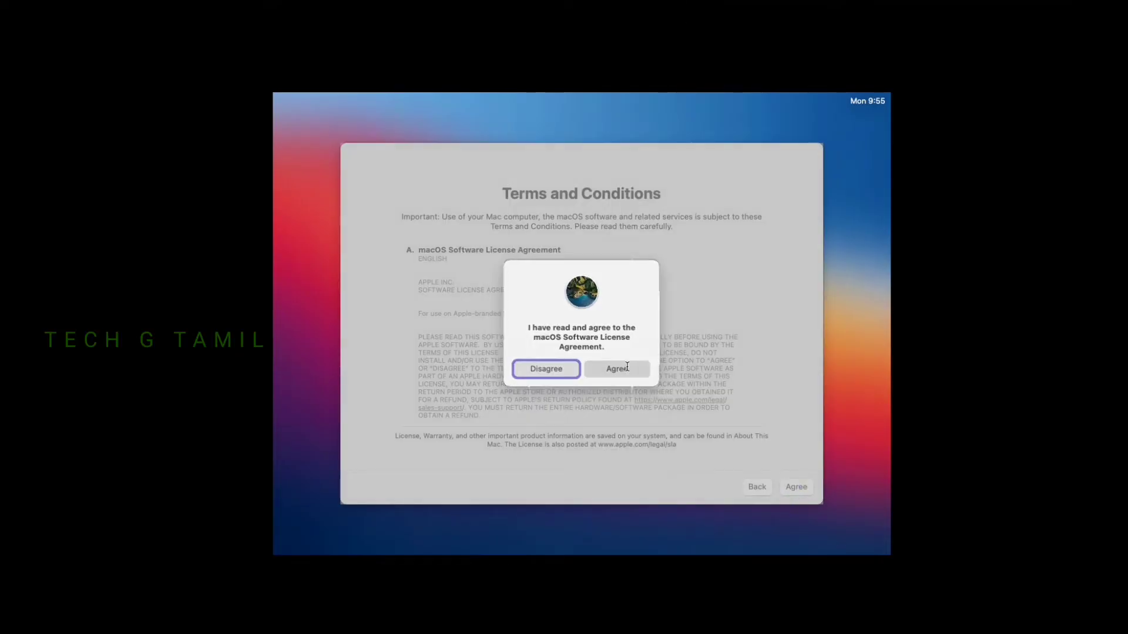
left_click(616, 368)
type("TechG")
left_click(527, 284)
left_click(526, 315)
type("••••••••")
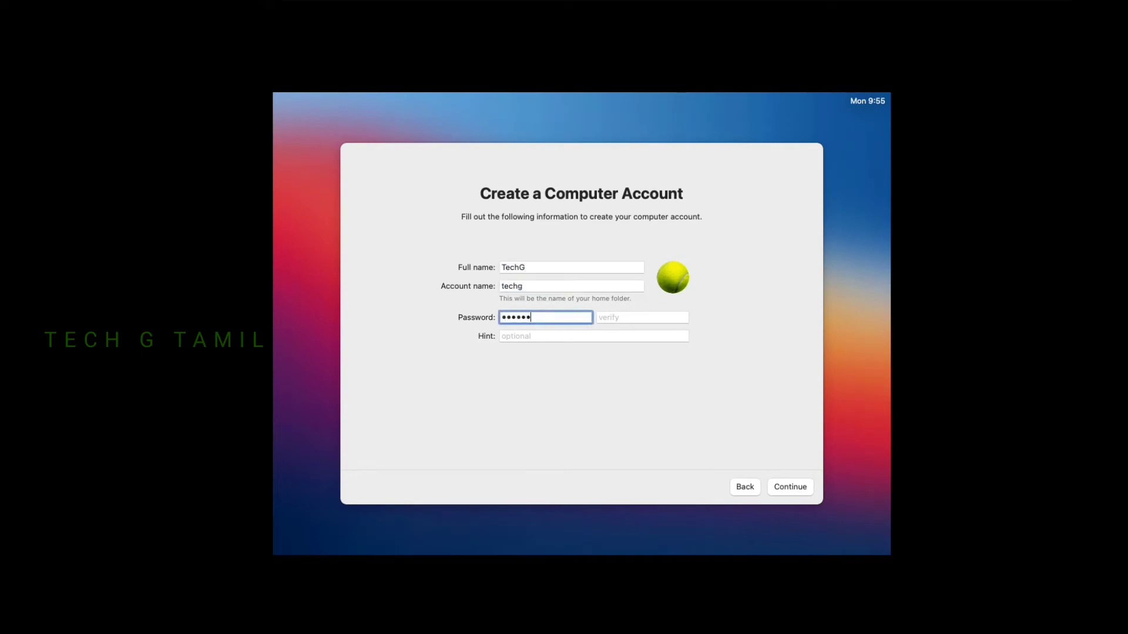
key("Tab")
type("••••••••")
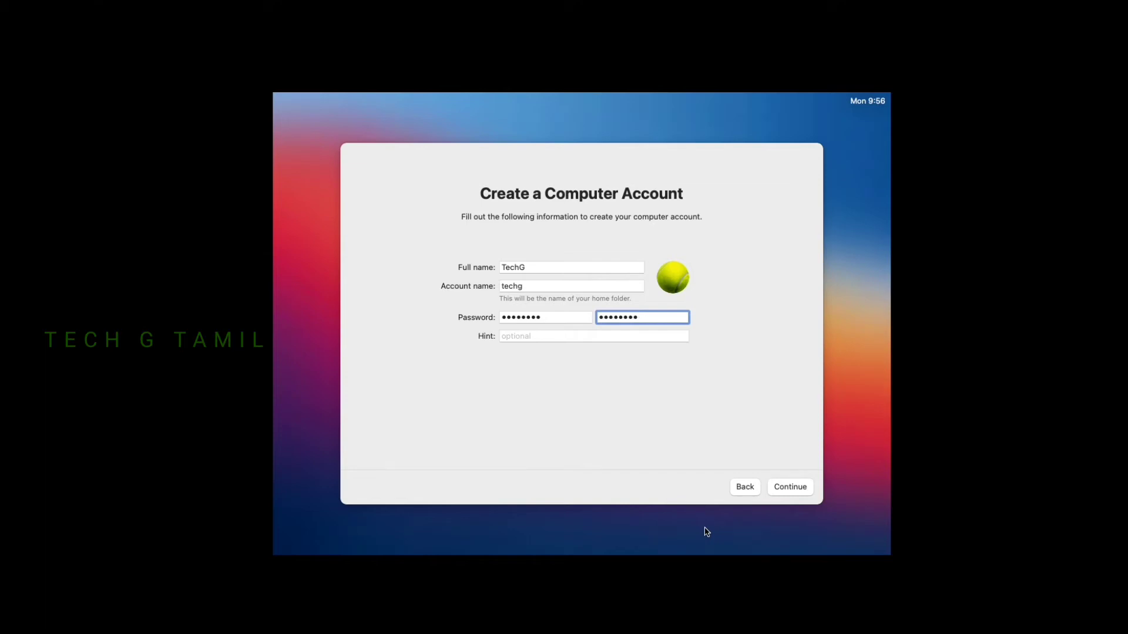
left_click(792, 483)
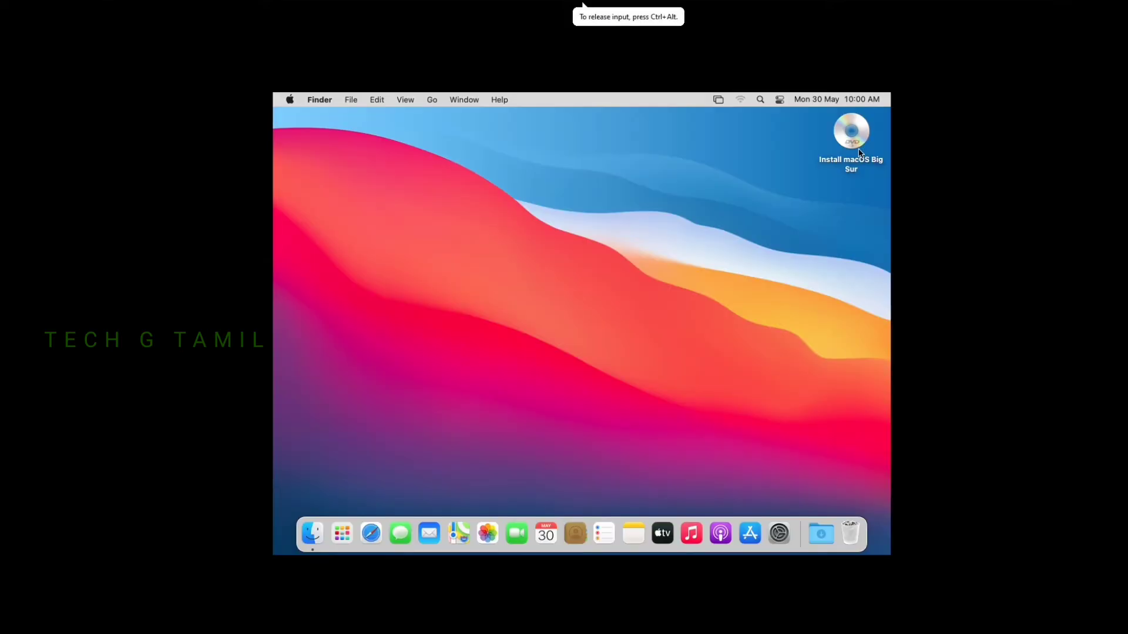
Eject the Install macOS Big Sur disc from the desktop via its context menu
left_click(854, 167)
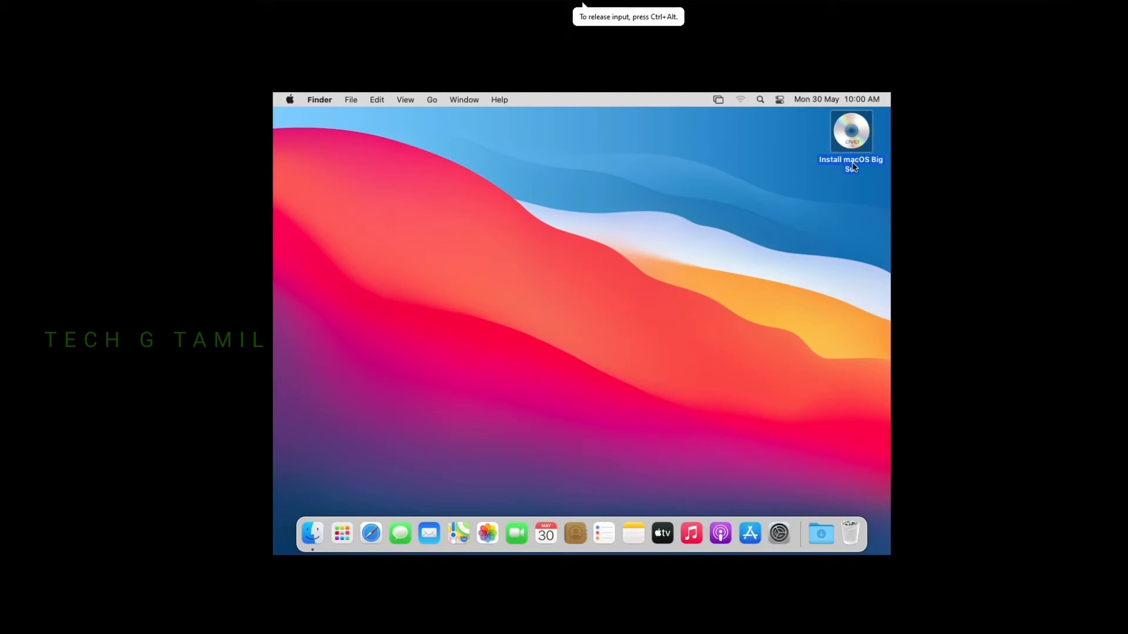
right_click(854, 166)
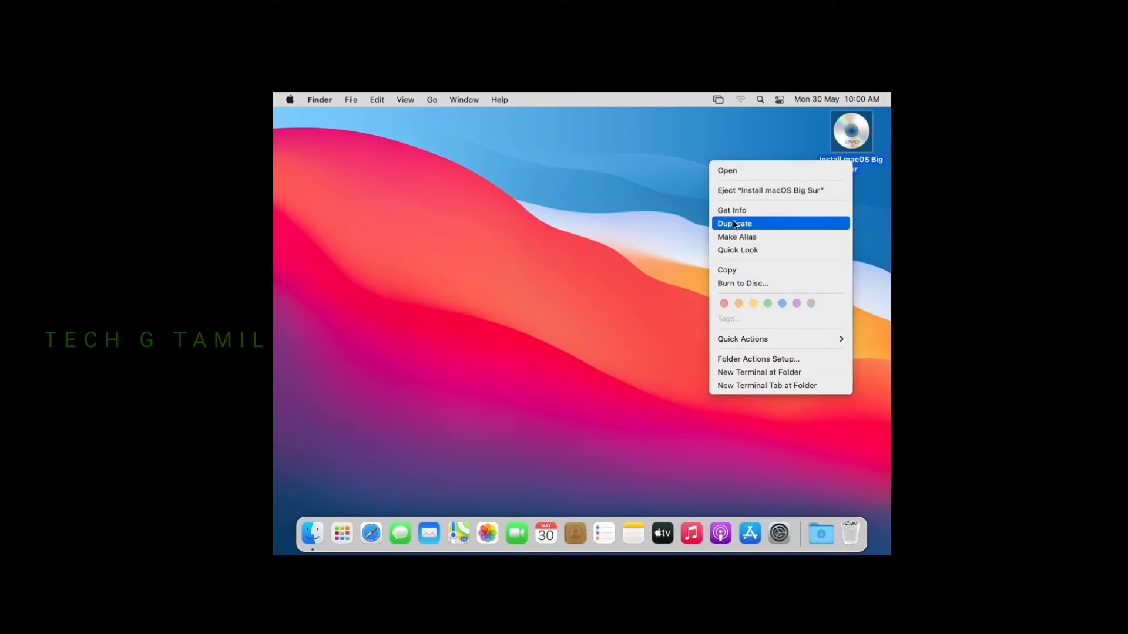
left_click(732, 192)
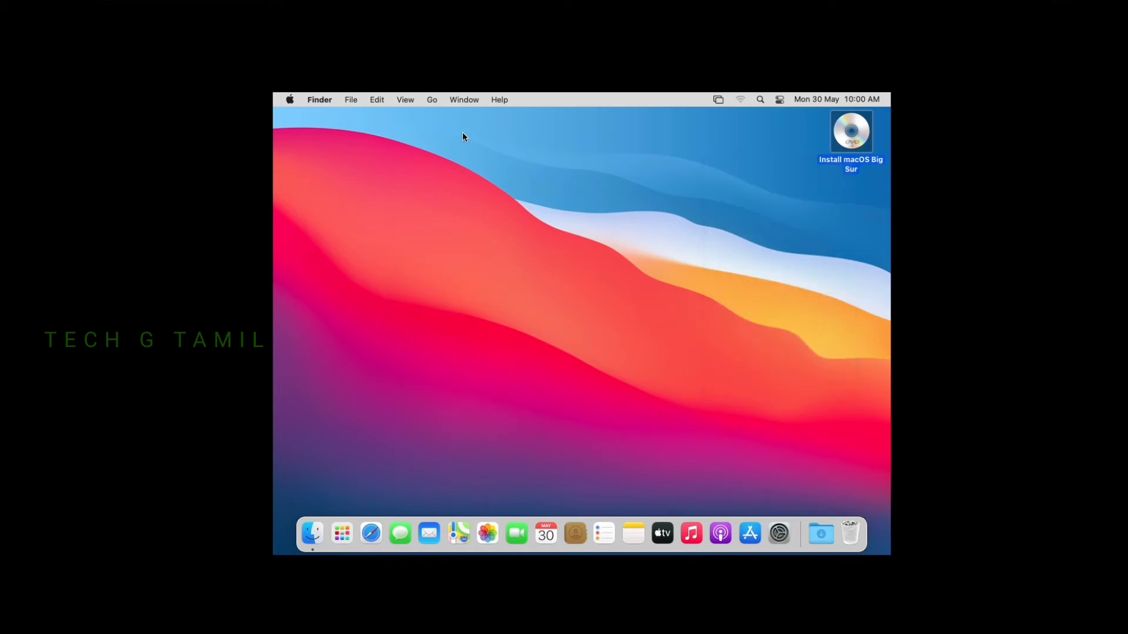
Swap the CD/DVD (SATA) drive's image from the macOS installer to VMware Tools.iso
mouse_move(254, 3)
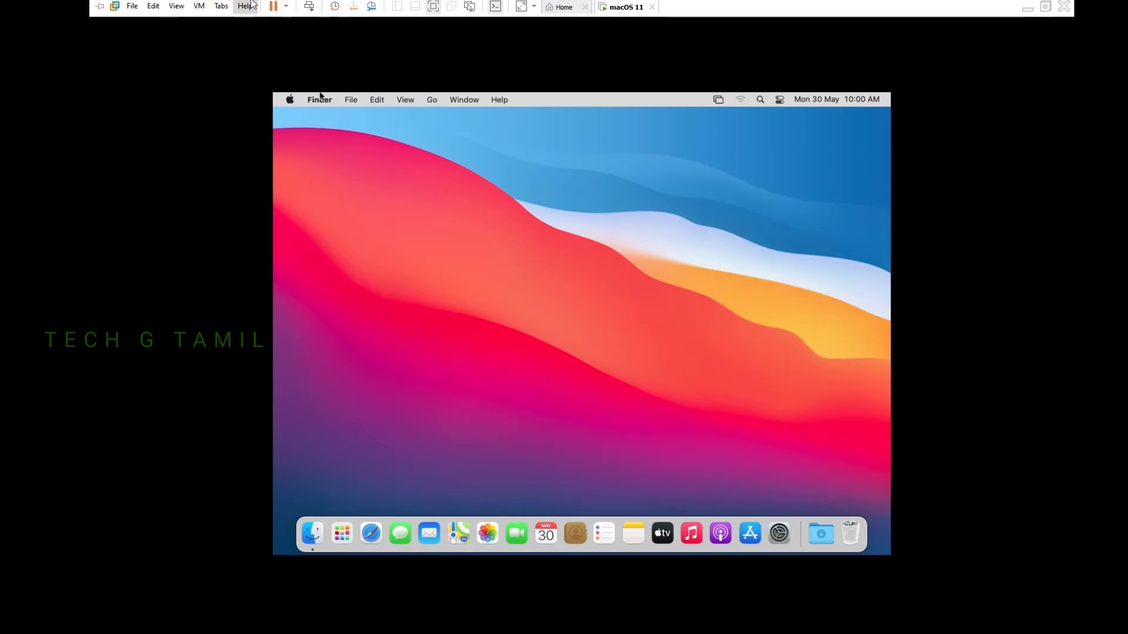
left_click(198, 6)
mouse_move(241, 37)
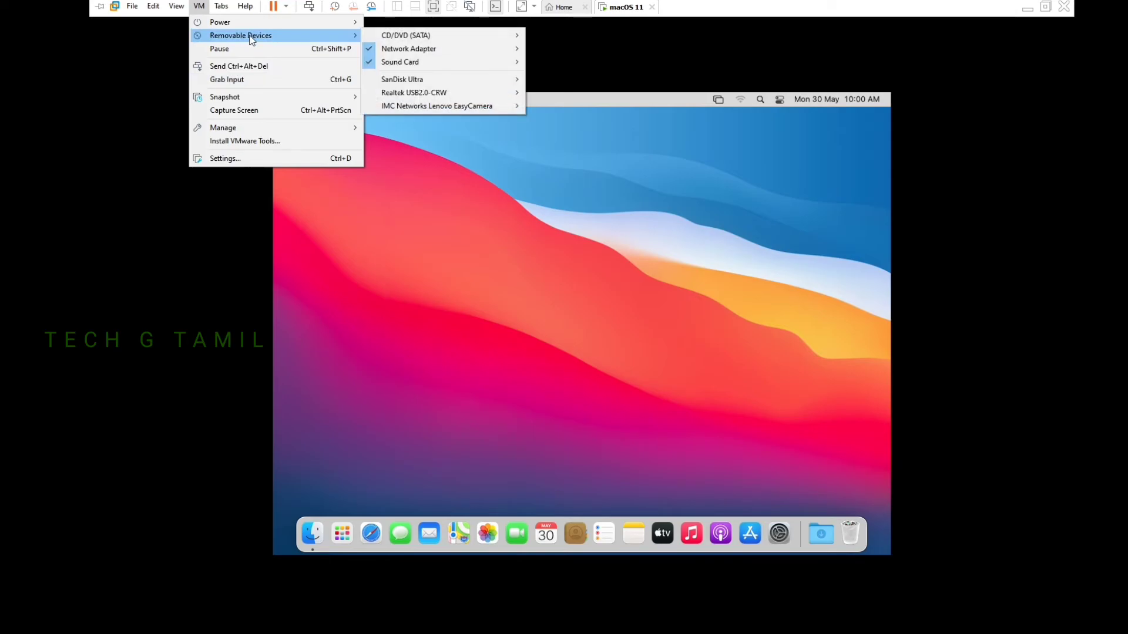
mouse_move(395, 35)
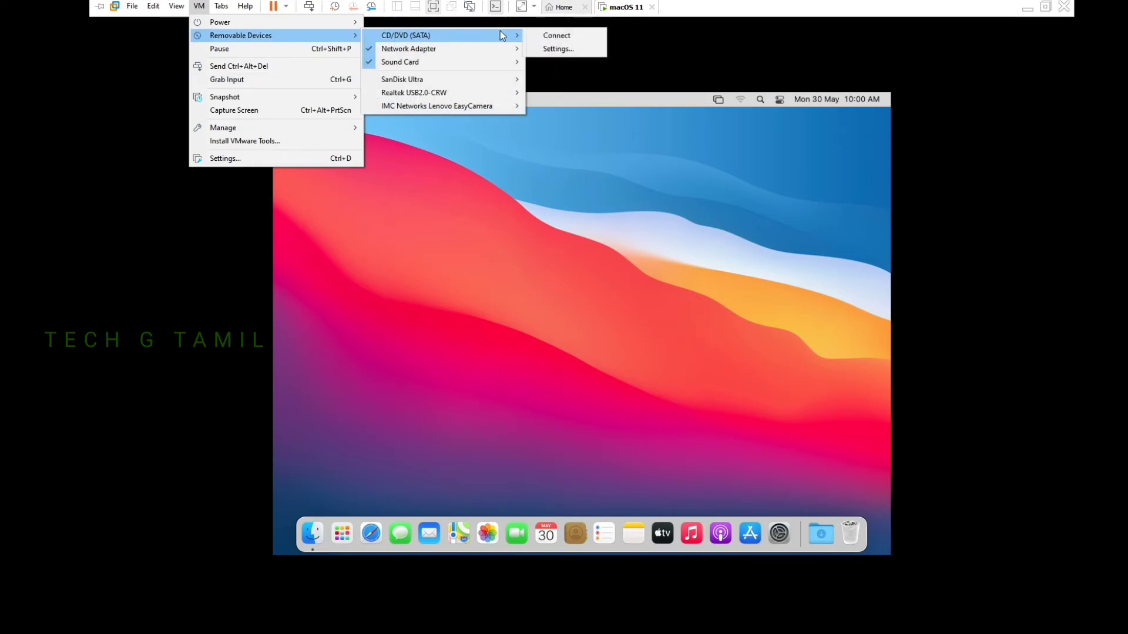
left_click(558, 47)
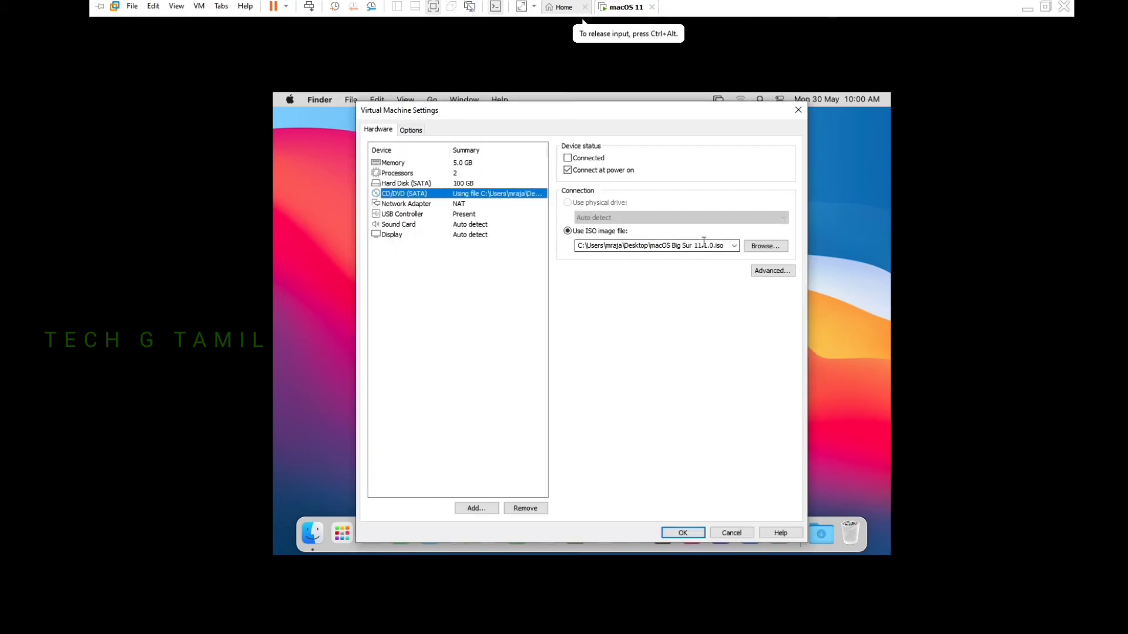
left_click(750, 247)
double_click(564, 229)
left_click(663, 536)
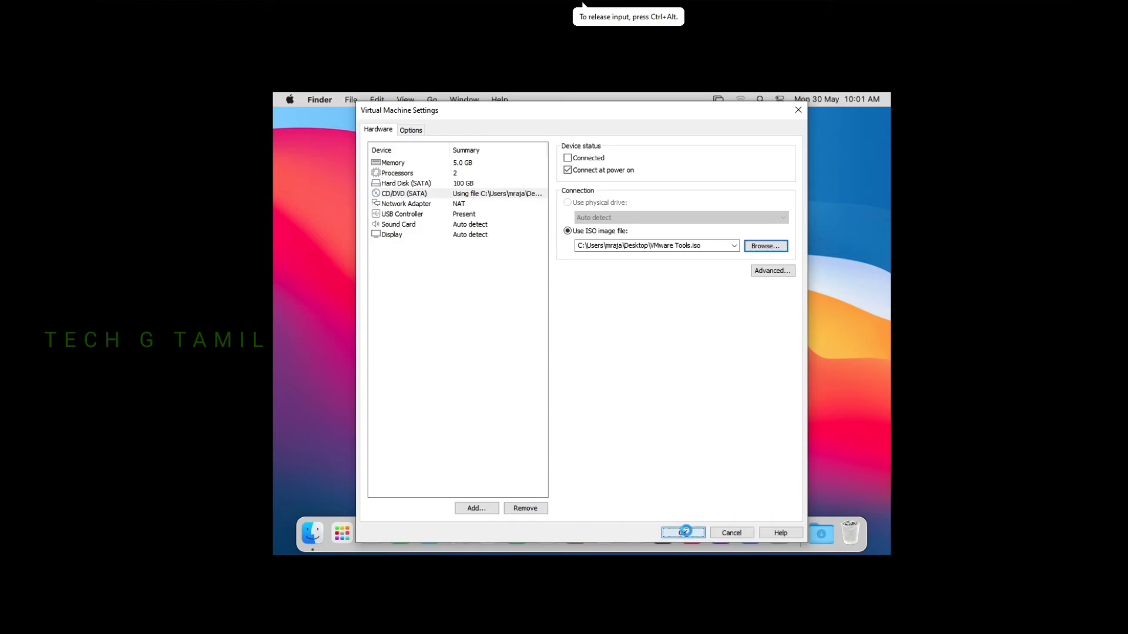
Connect the CD/DVD (SATA) drive holding VMware Tools.iso to the running macOS guest
mouse_move(266, 4)
left_click(198, 6)
mouse_move(229, 36)
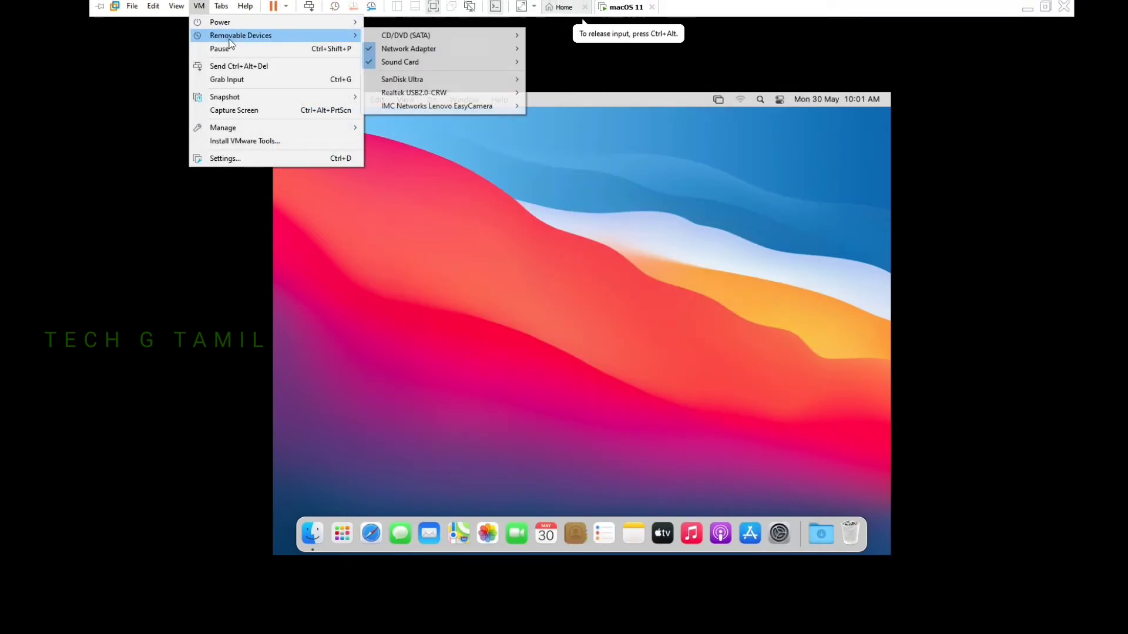
mouse_move(520, 35)
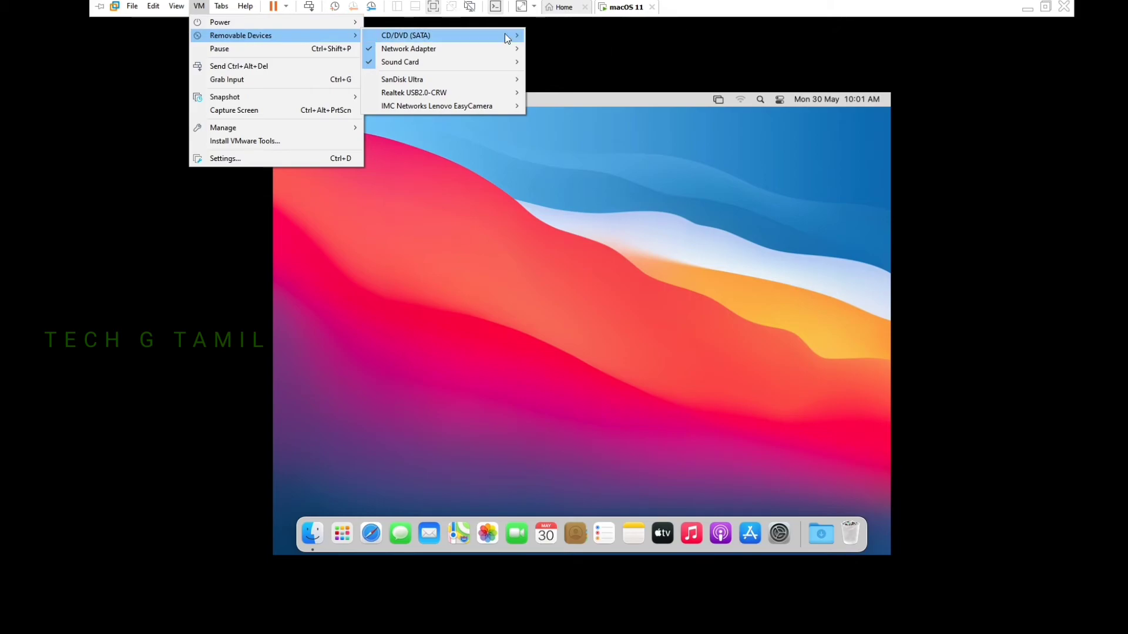
left_click(584, 36)
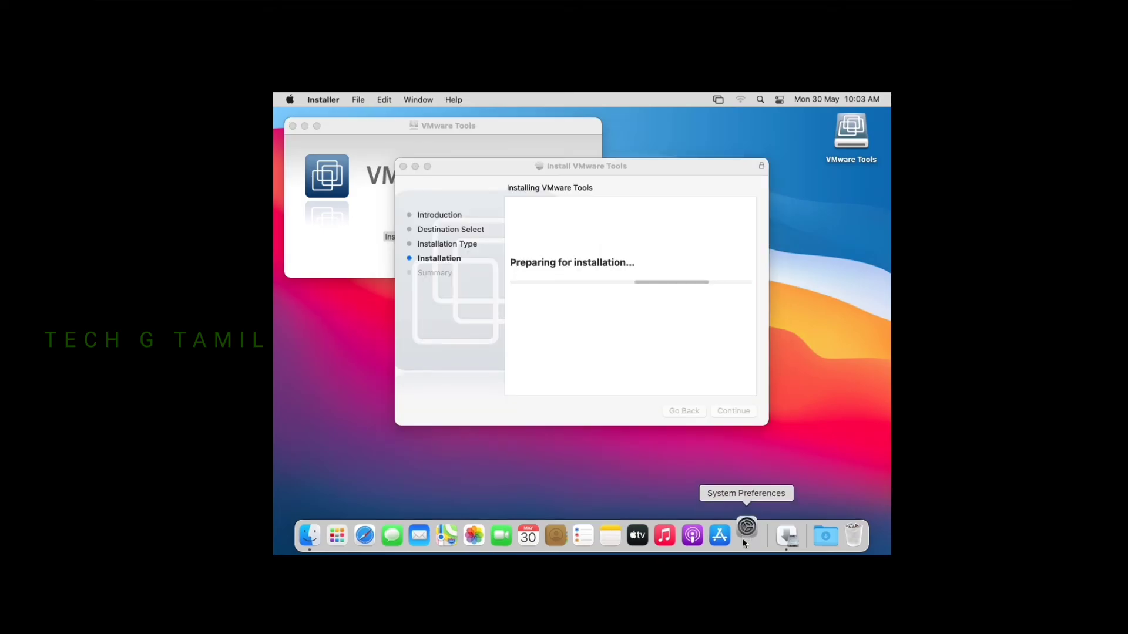
Install VMware Tools, authorising with the admin password, then open System Preferences from the Dock
left_click(746, 535)
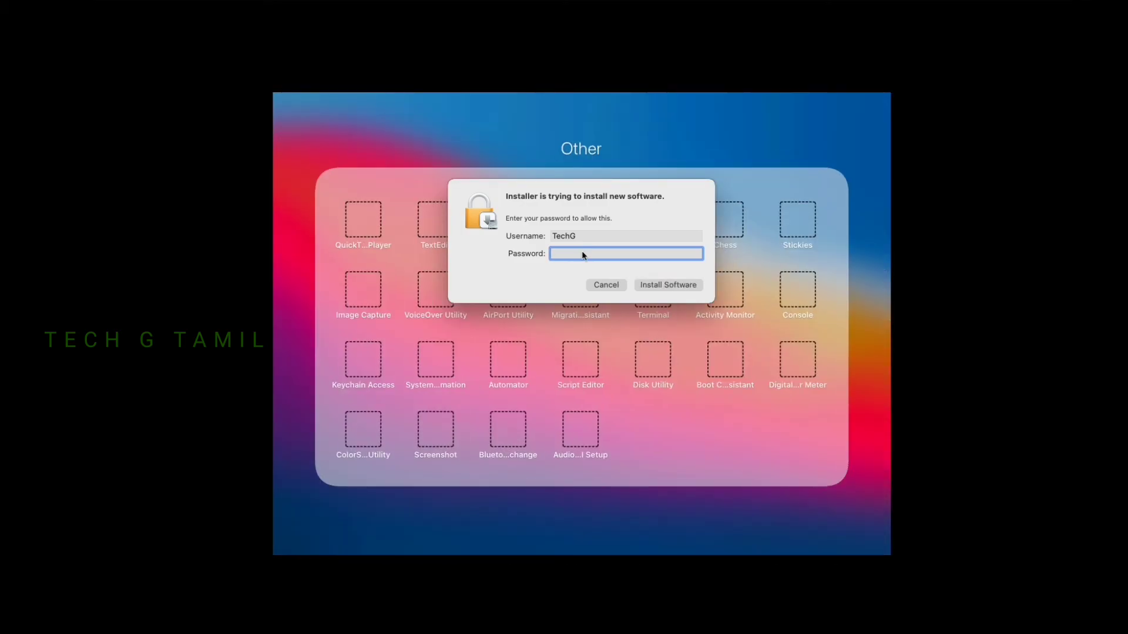
type("12345678")
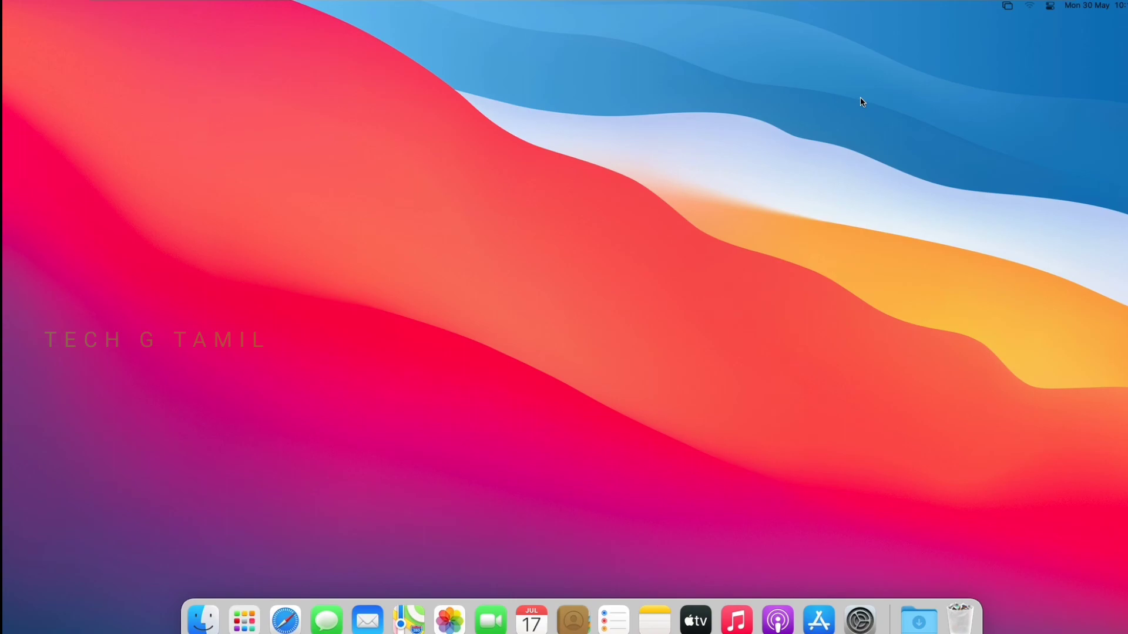
left_click(246, 390)
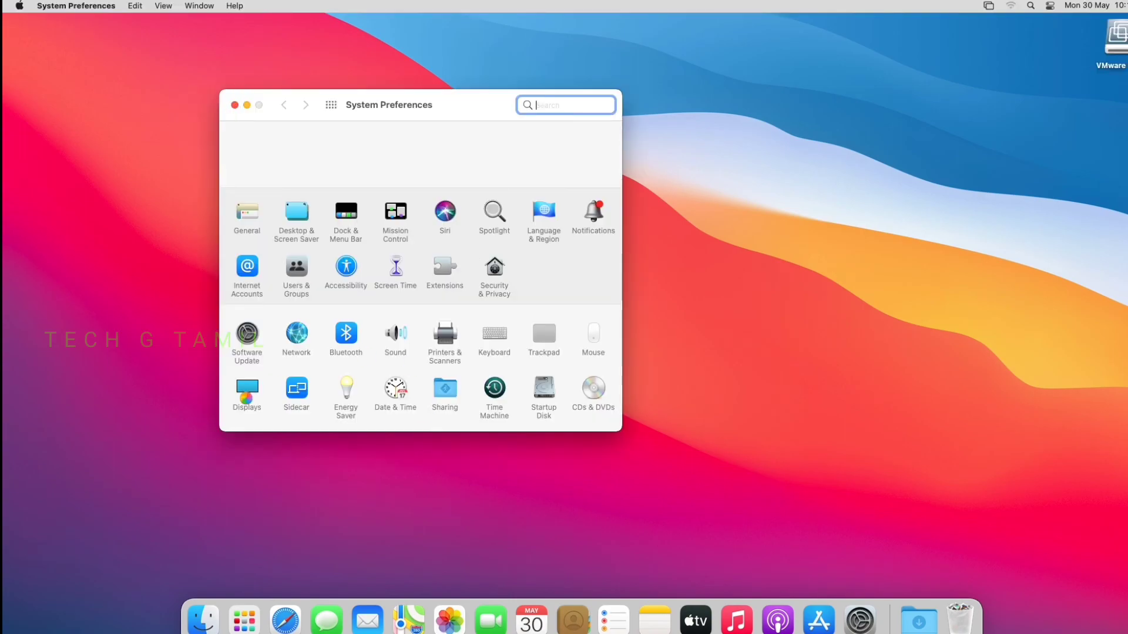
In the desktop's Show View Options, set Icon size to 40×40 and fine-tune Grid spacing
right_click(440, 250)
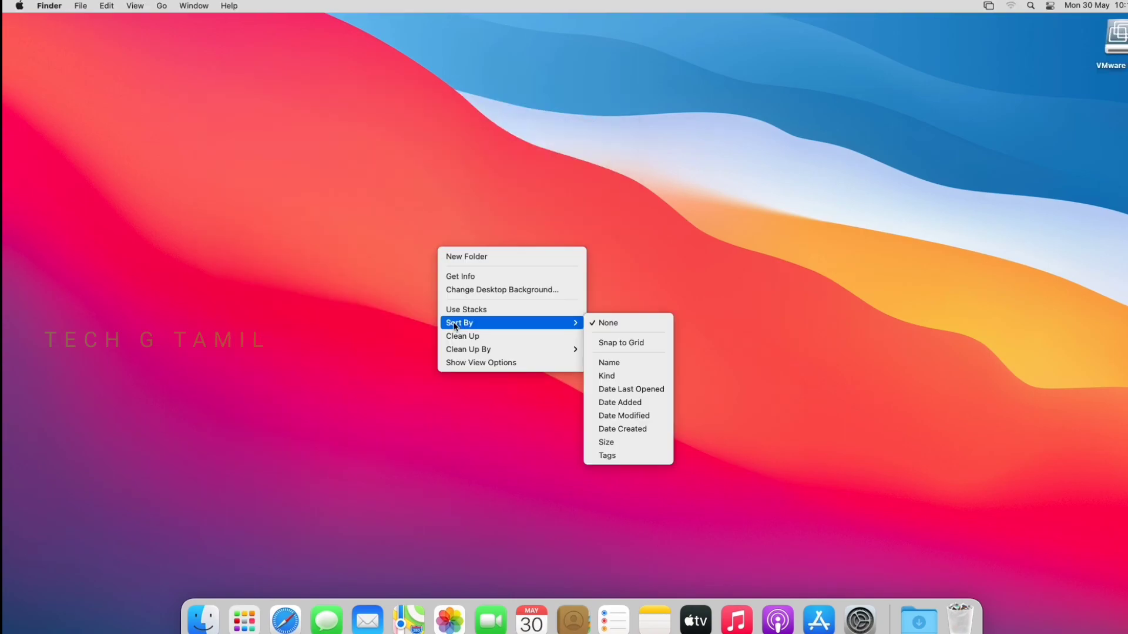
left_click(467, 363)
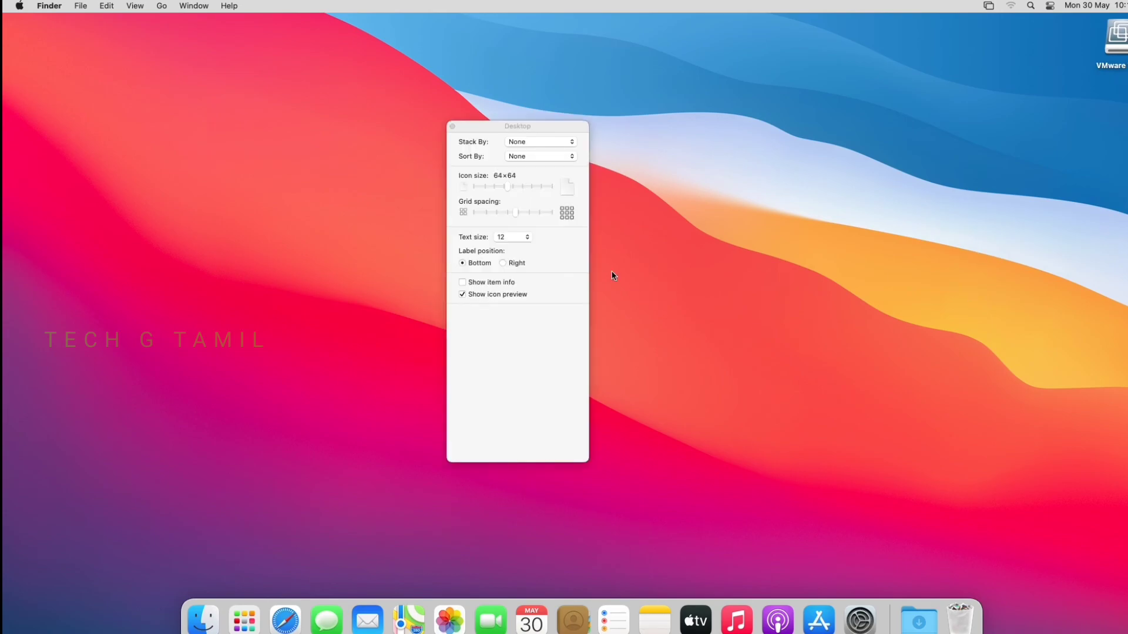
mouse_move(509, 188)
left_mouse_down()
mouse_move(487, 185)
mouse_move(533, 192)
mouse_move(480, 192)
mouse_move(494, 194)
left_mouse_up()
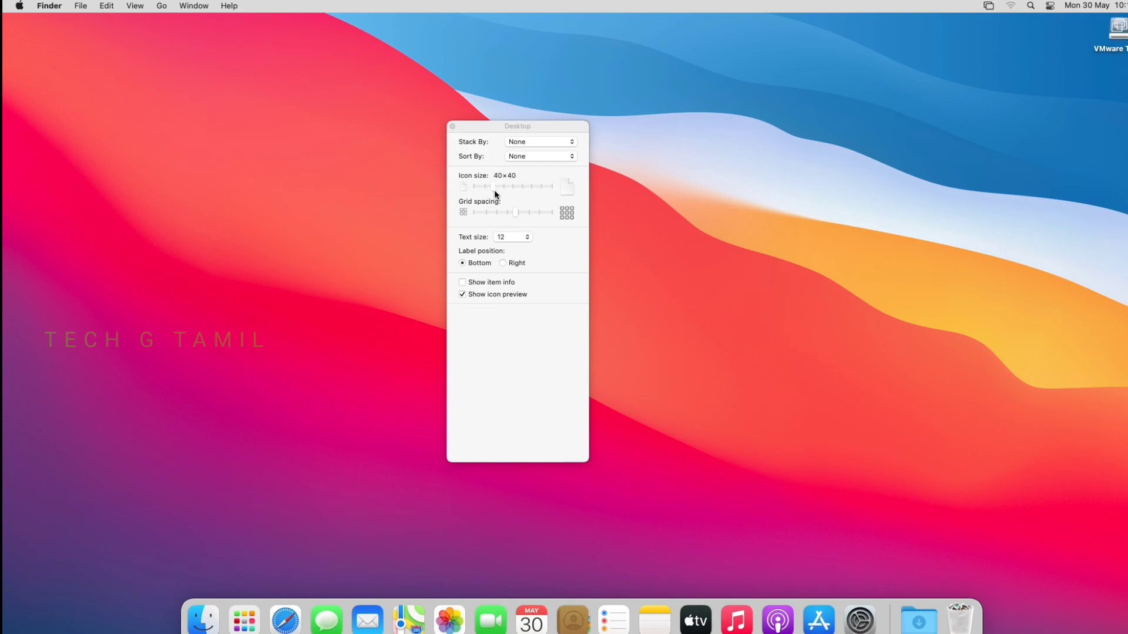
left_click_drag(514, 210, 497, 210)
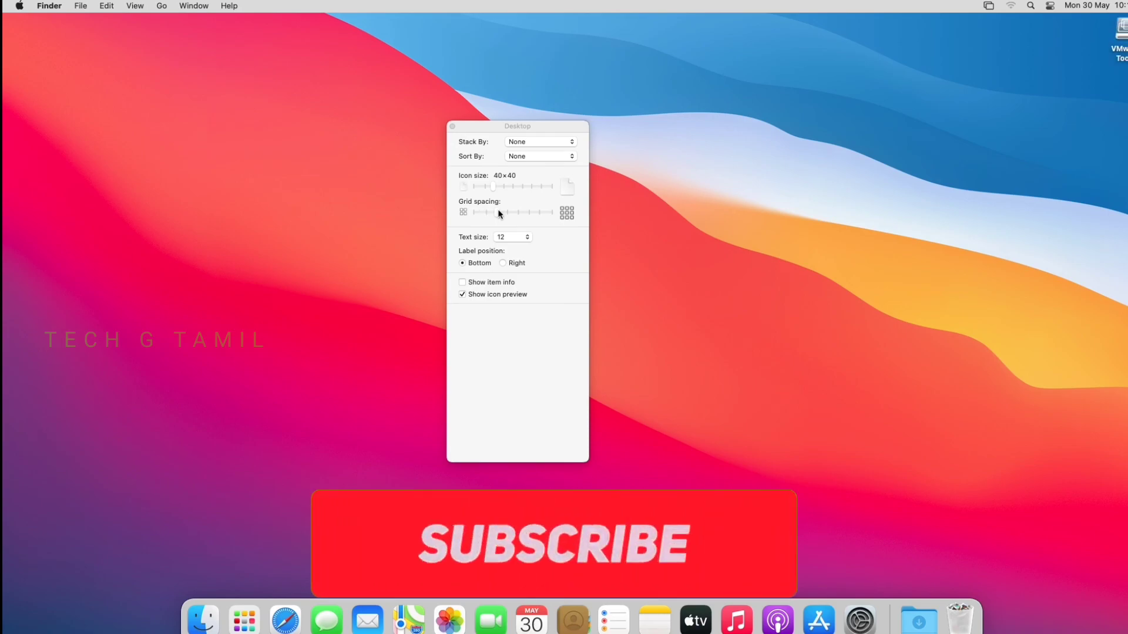
left_click_drag(482, 211, 502, 210)
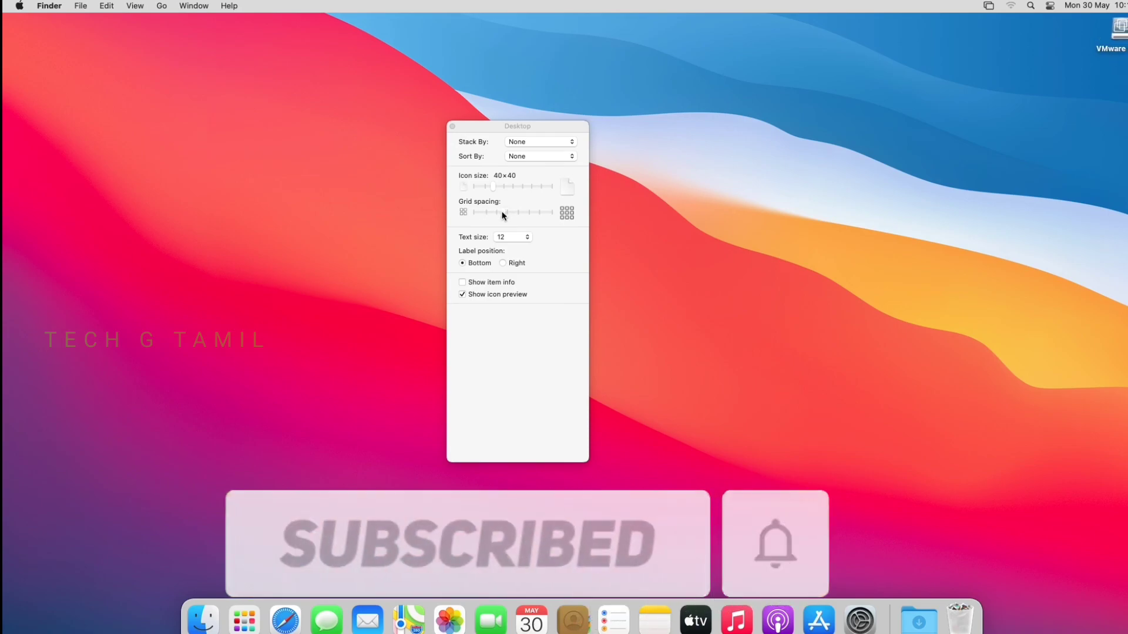